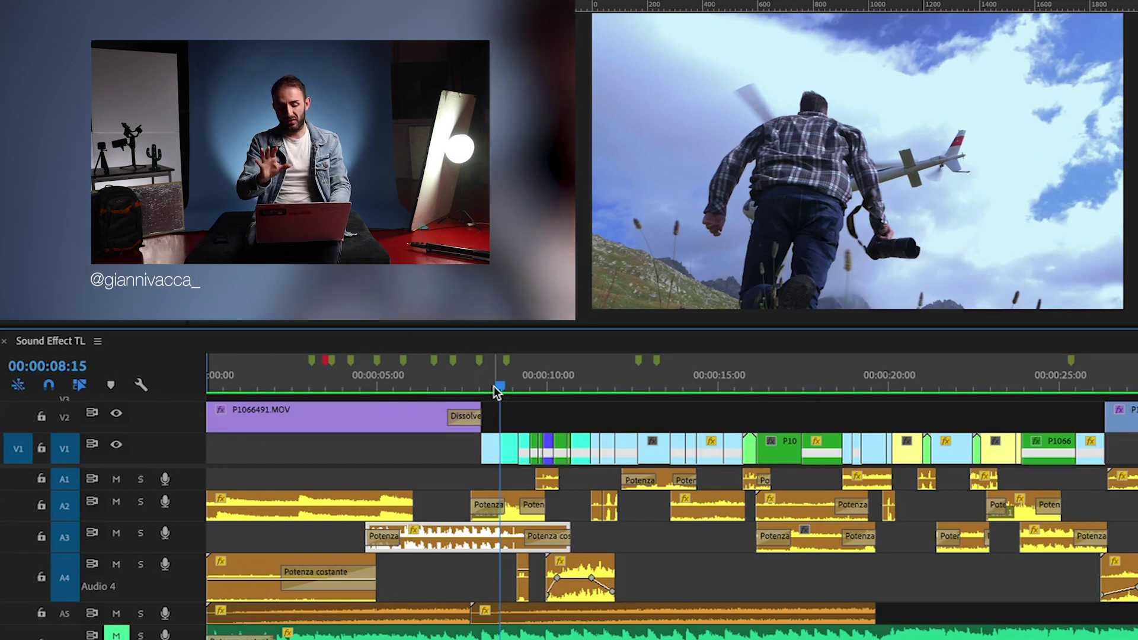
Solo audio track A4 and play the sequence from about 00:00:09:00 to hear its short effect clip
{"action": "left_click", "coordinate": [494, 386]}
{"action": "left_click_drag", "start_coordinate": [496, 386], "coordinate": [514, 389]}
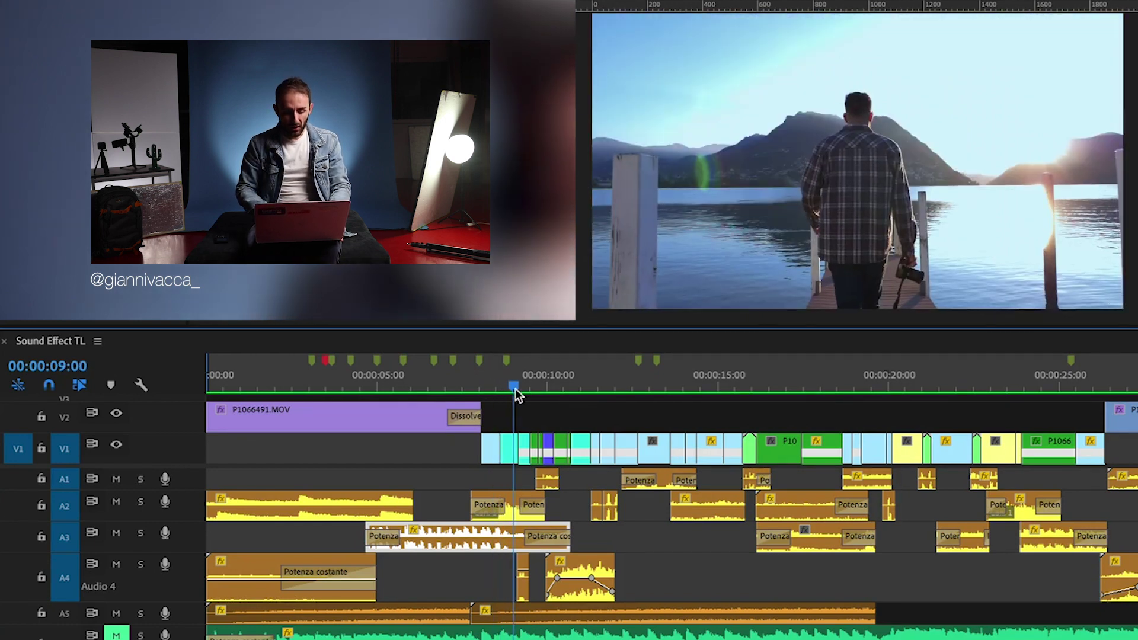
{"action": "left_click", "coordinate": [140, 564]}
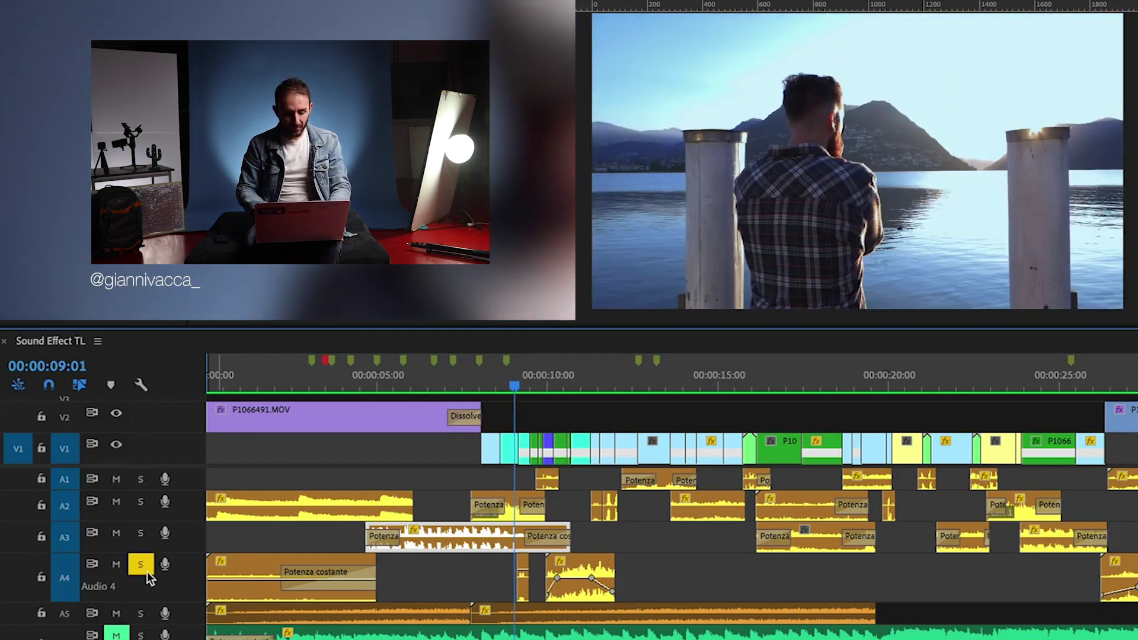
{"action": "key", "text": "space"}
{"action": "left_click", "coordinate": [521, 384]}
{"action": "left_click_drag", "start_coordinate": [527, 382], "coordinate": [534, 411]}
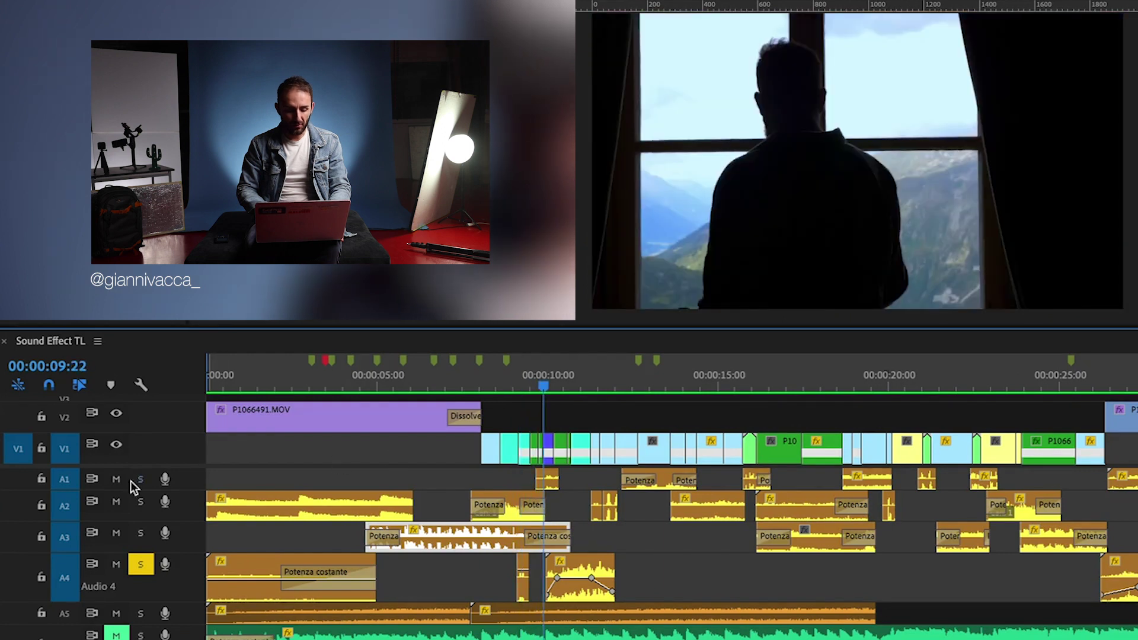
Solo audio track A1 together with A4 and play the sequence from about 00:00:09:17
{"action": "left_click", "coordinate": [130, 481]}
{"action": "left_click", "coordinate": [538, 387]}
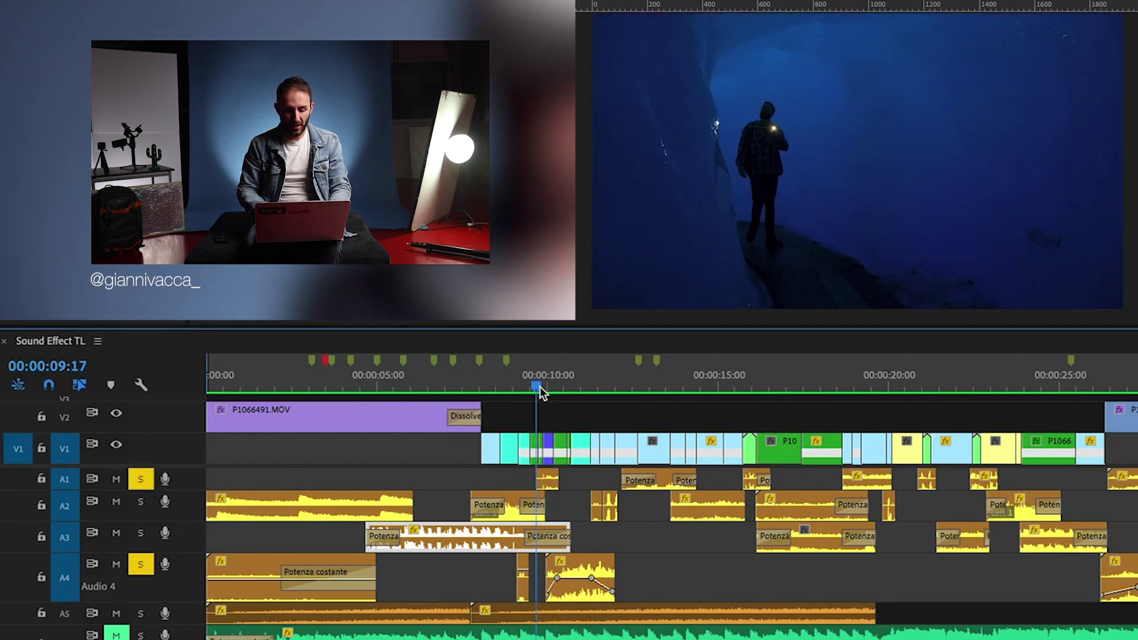
{"action": "key", "text": "space"}
{"action": "left_click", "coordinate": [536, 386]}
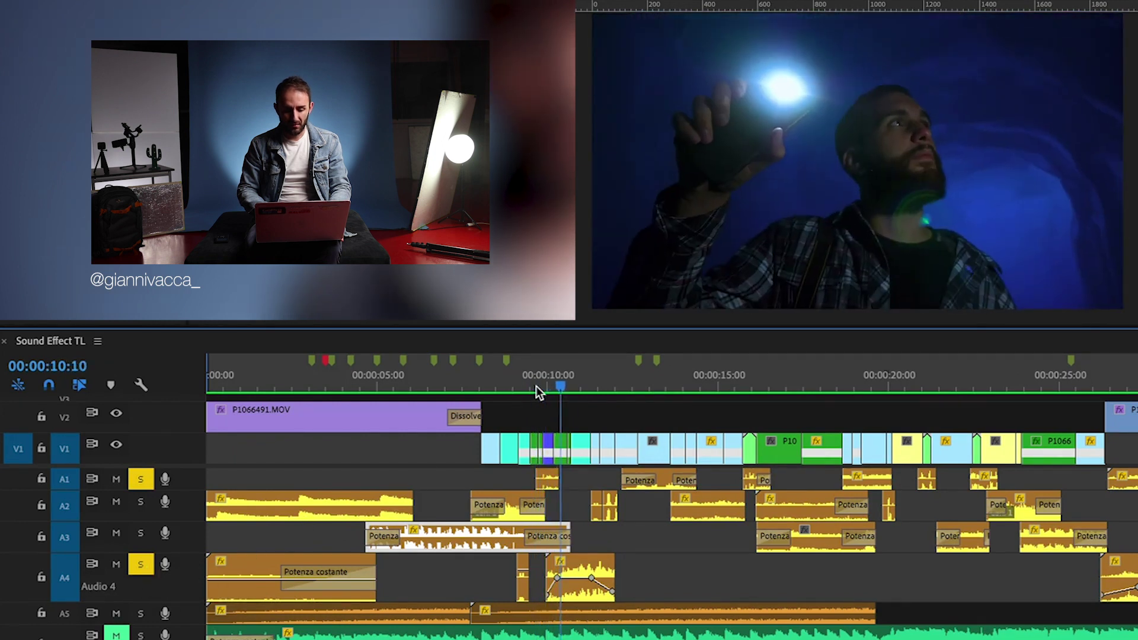
{"action": "left_click", "coordinate": [552, 385]}
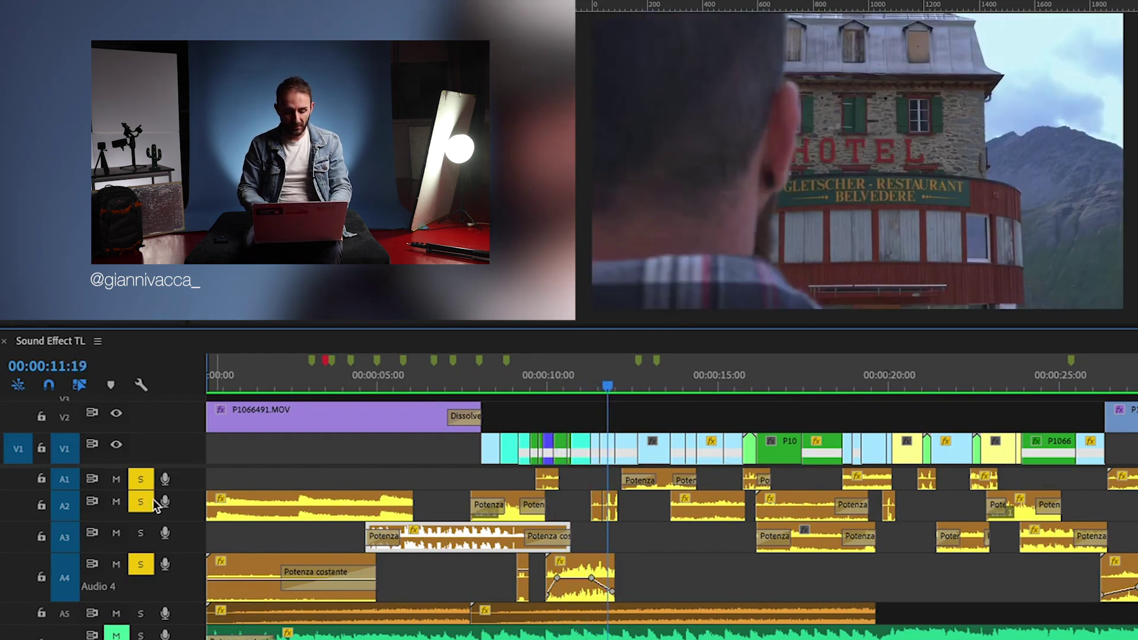
Solo track A2 as well and play the sound effects from about 00:00:10:04 up to the 2nd transition
{"action": "scroll", "coordinate": [603, 531], "scroll_direction": "up", "scroll_amount": 8}
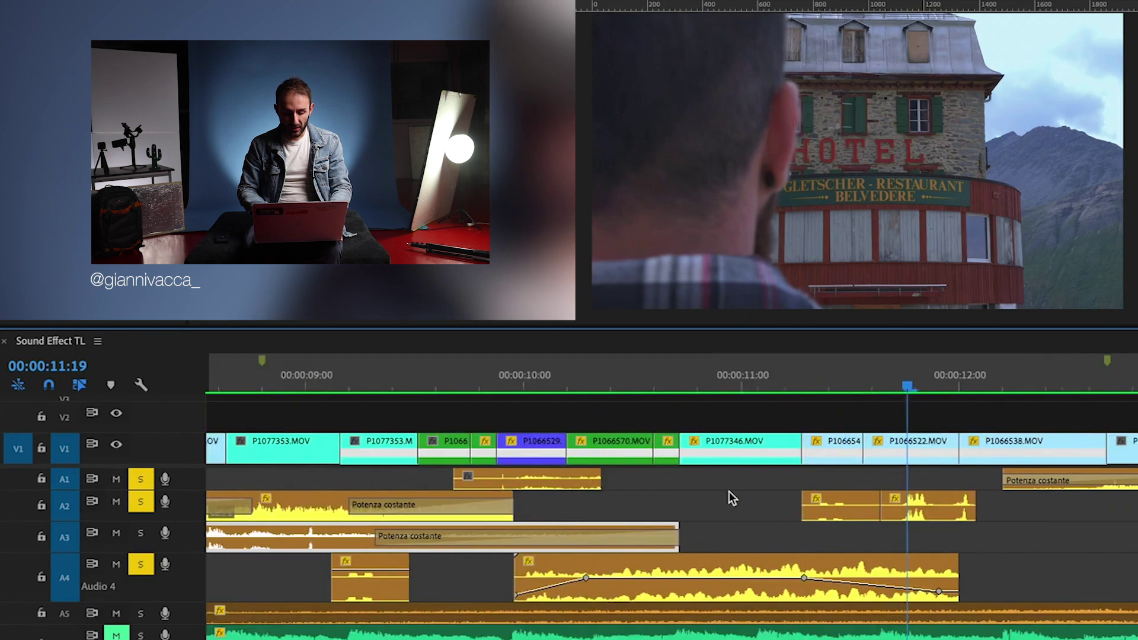
{"action": "left_click", "coordinate": [561, 392]}
{"action": "key", "text": "space"}
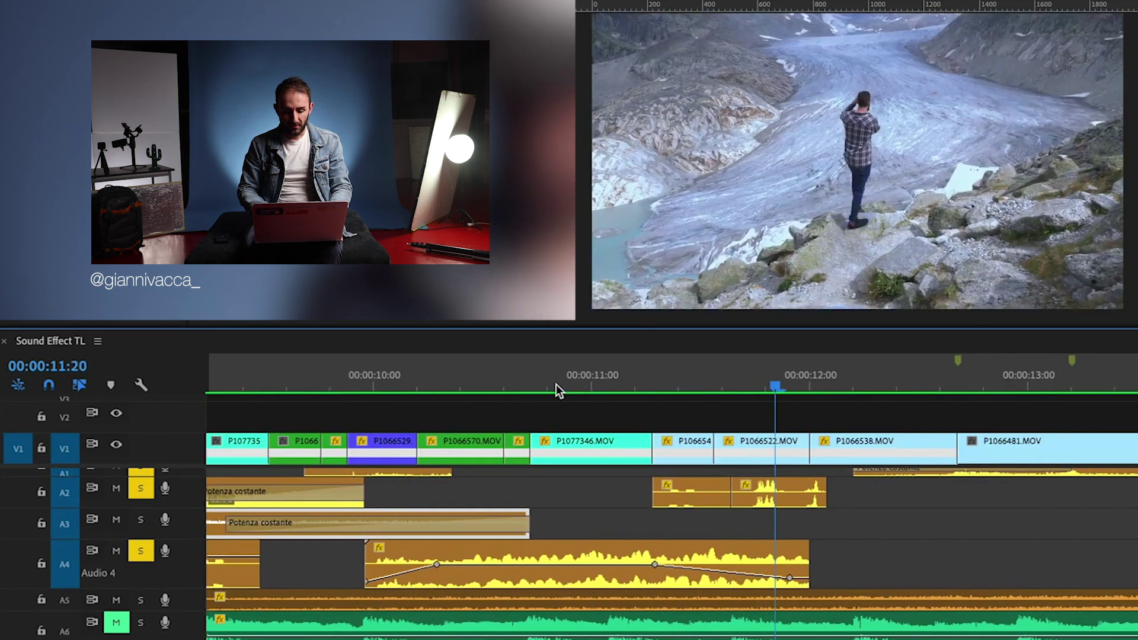
{"action": "left_click", "coordinate": [539, 379]}
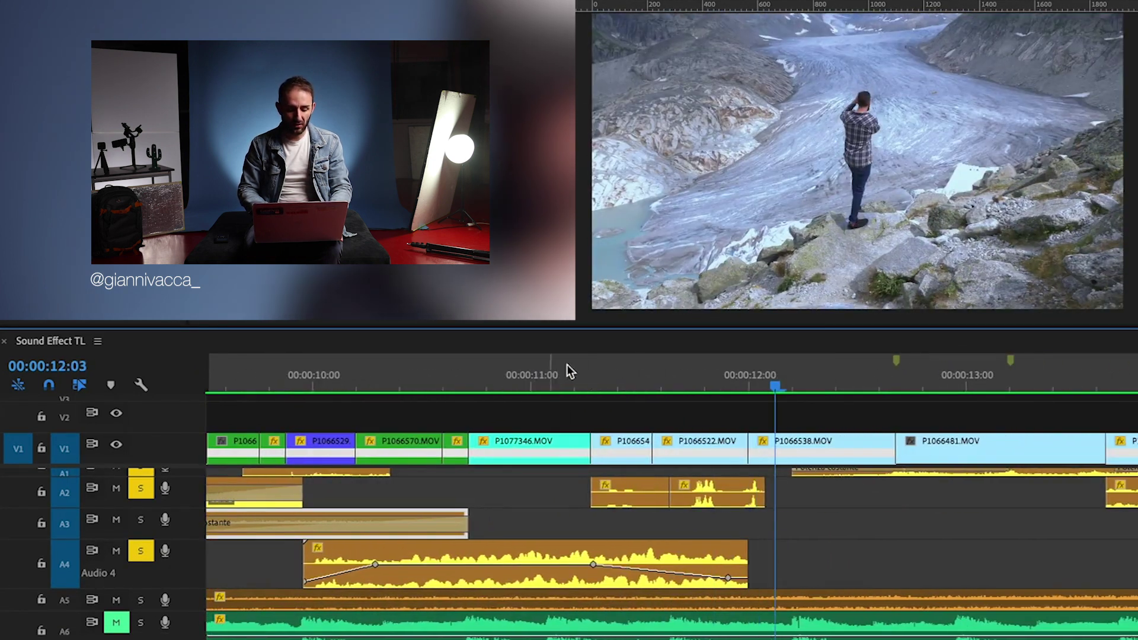
{"action": "left_click", "coordinate": [571, 389]}
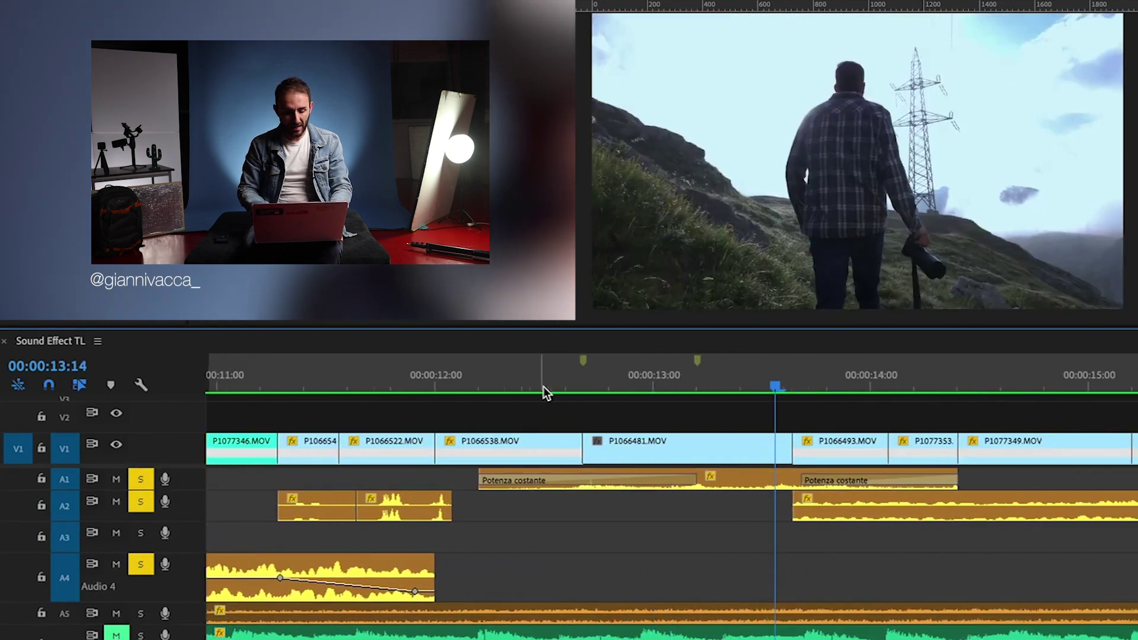
{"action": "left_click", "coordinate": [411, 382]}
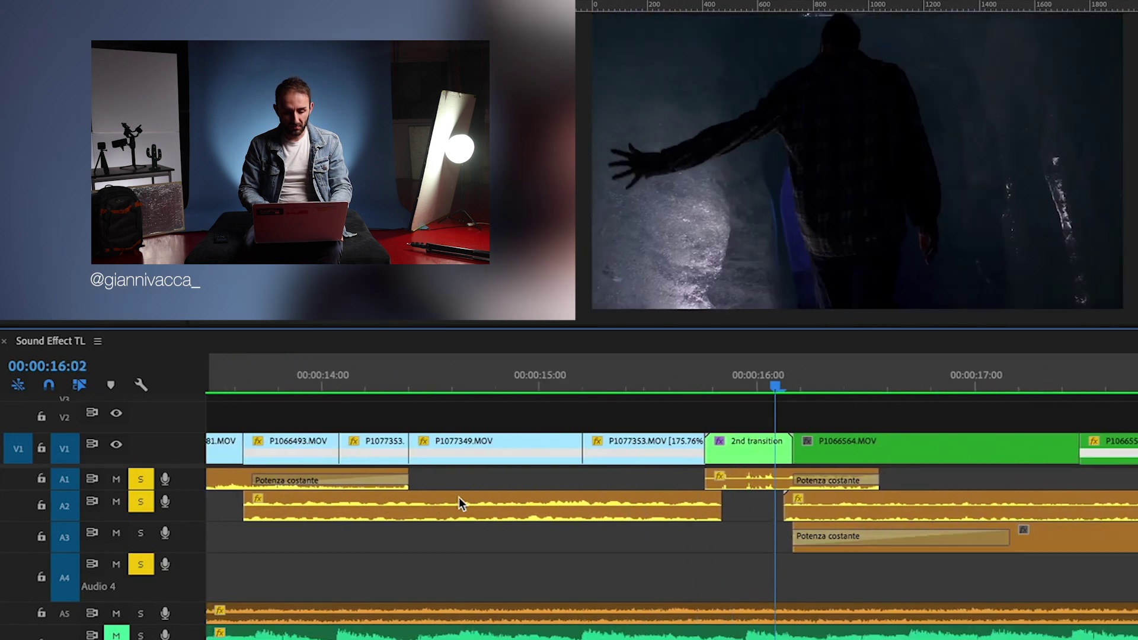
Replay the sounds around the 2nd transition clip, starting from about 00:00:15:17
{"action": "left_click", "coordinate": [635, 380]}
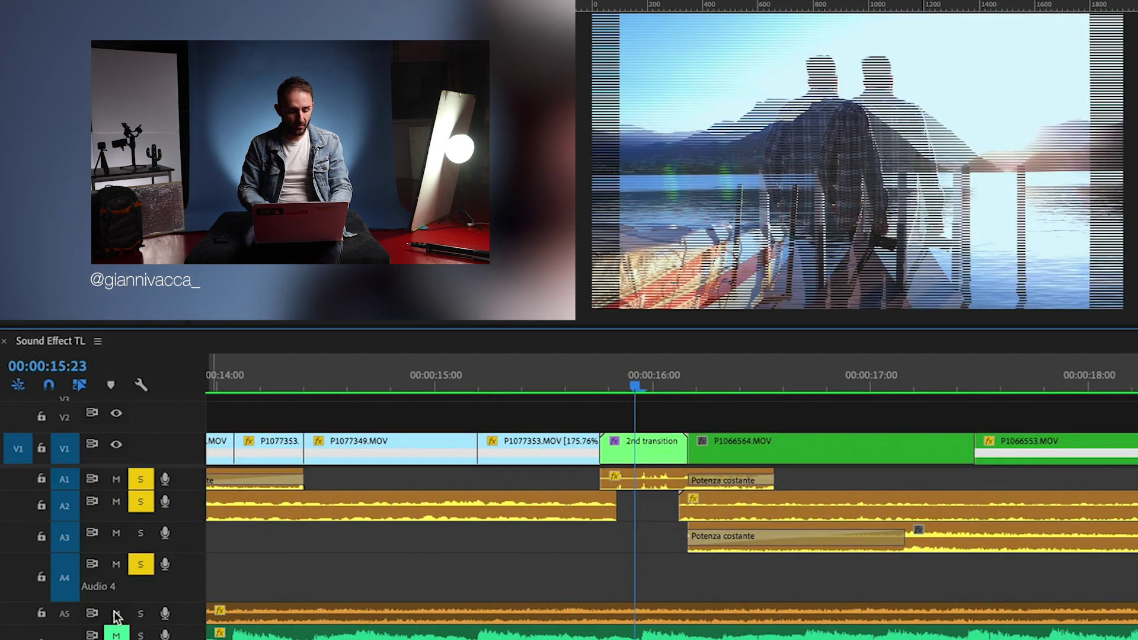
{"action": "key", "text": "minus"}
{"action": "key", "text": "minus"}
{"action": "key", "text": "minus"}
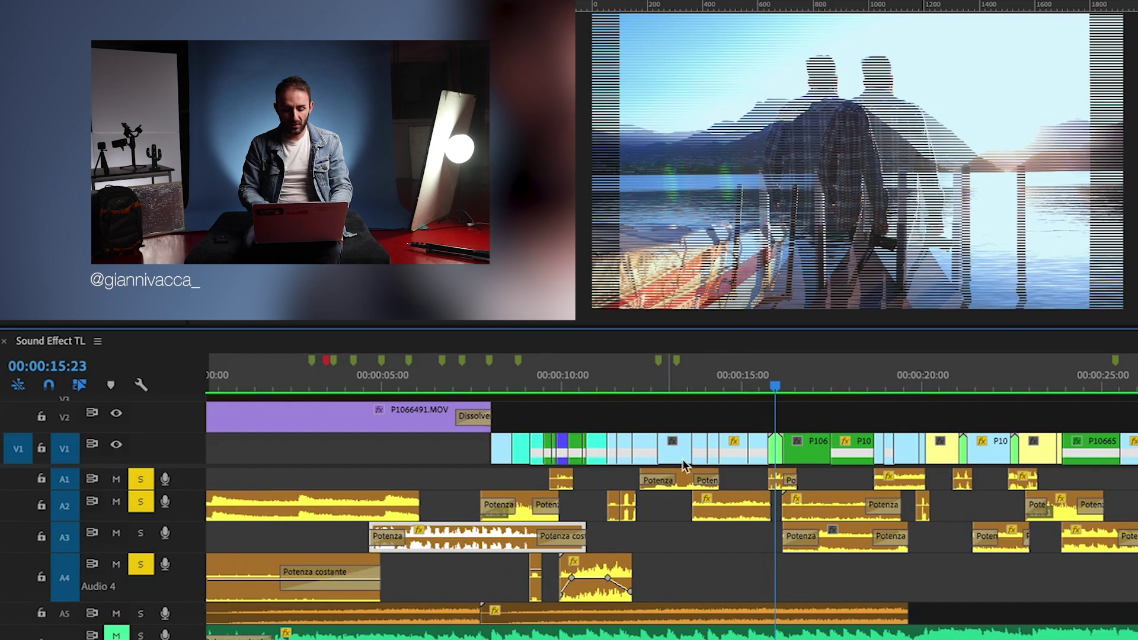
{"action": "left_click_drag", "start_coordinate": [776, 386], "coordinate": [763, 388]}
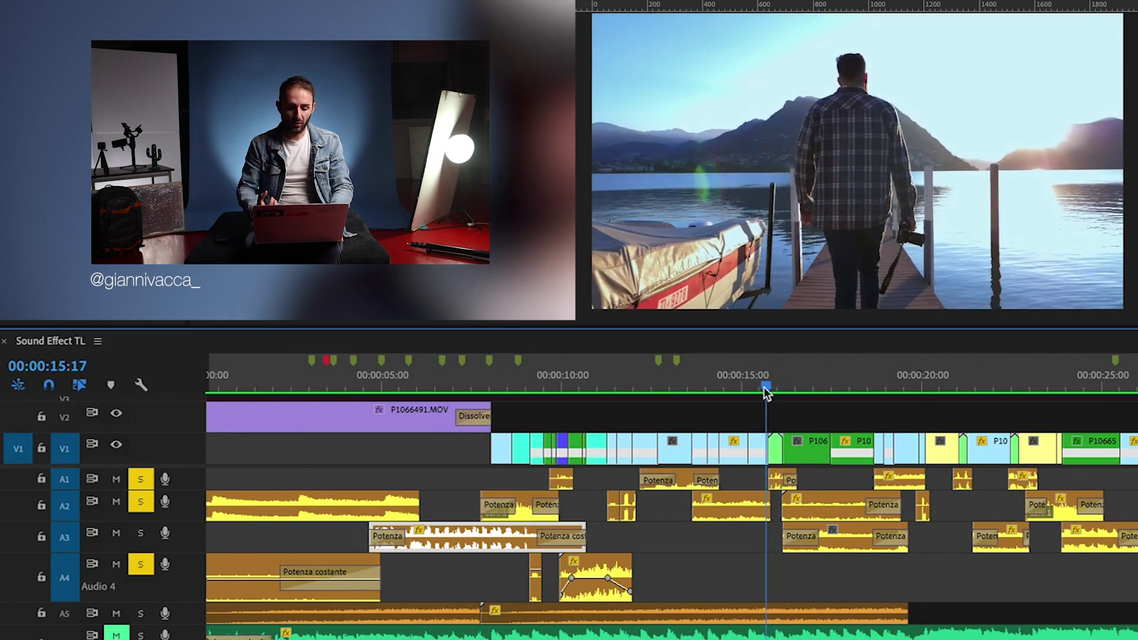
{"action": "left_click_drag", "start_coordinate": [763, 386], "coordinate": [755, 383]}
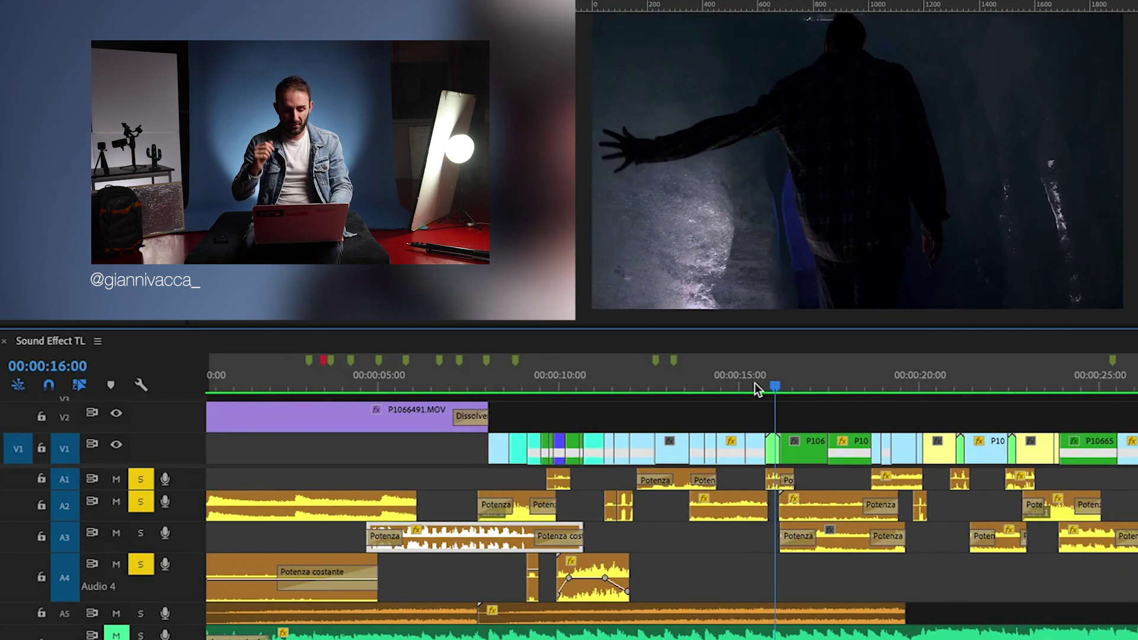
{"action": "left_click_drag", "start_coordinate": [742, 386], "coordinate": [744, 392]}
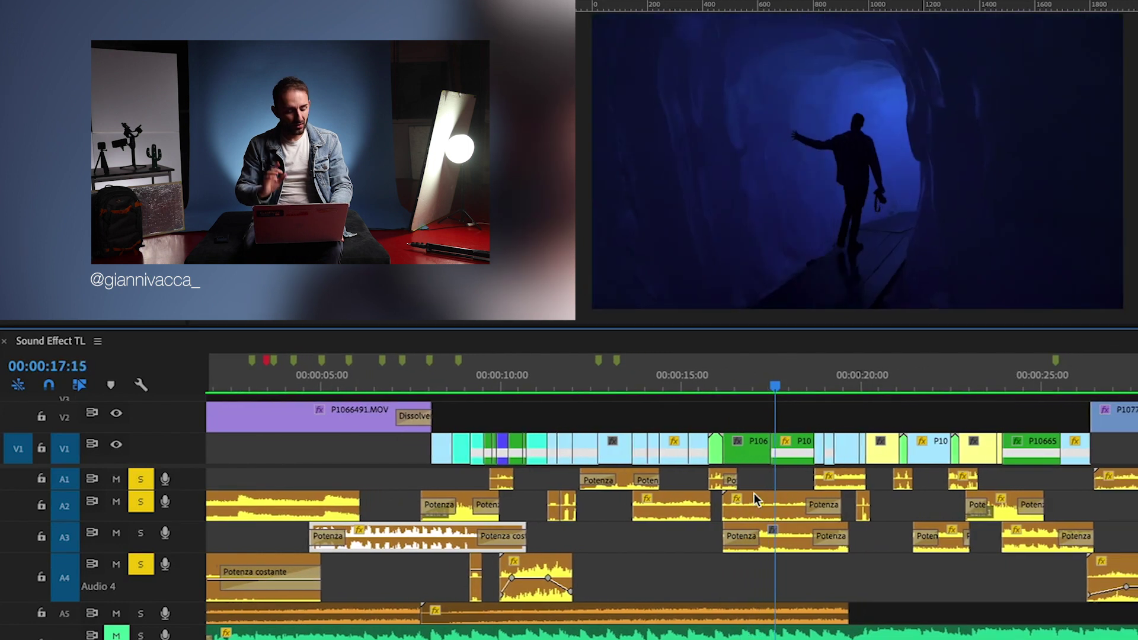
Solo track A3 too and play the cave section from the start of P1066564.MOV at about 00:00:16:00
{"action": "left_click", "coordinate": [141, 536]}
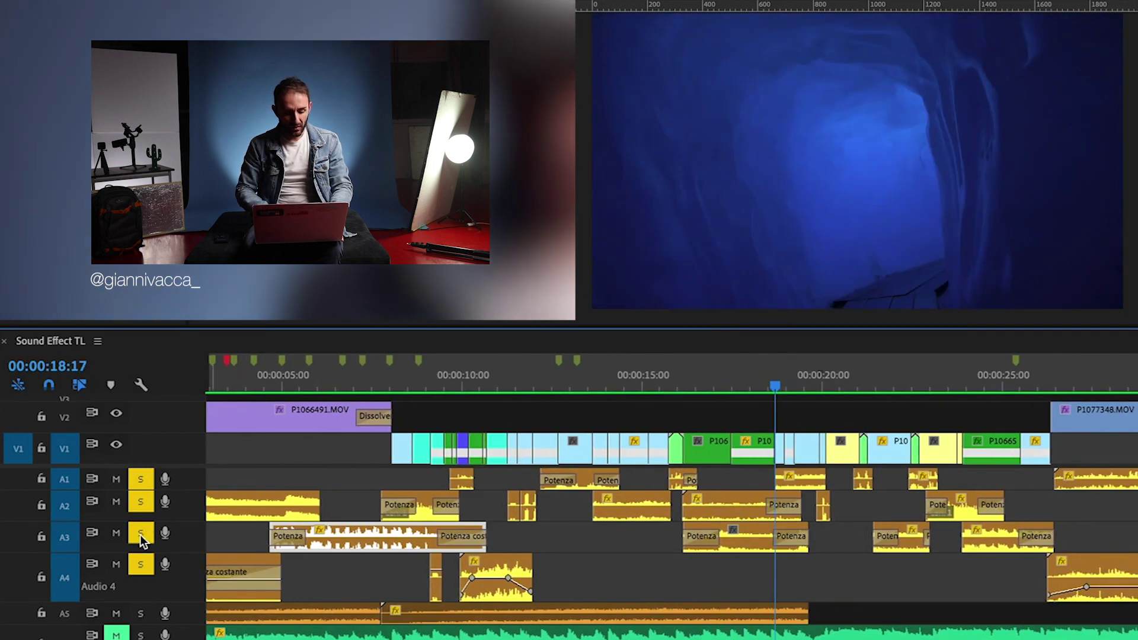
{"action": "scroll", "coordinate": [704, 518], "scroll_direction": "up", "scroll_amount": 6}
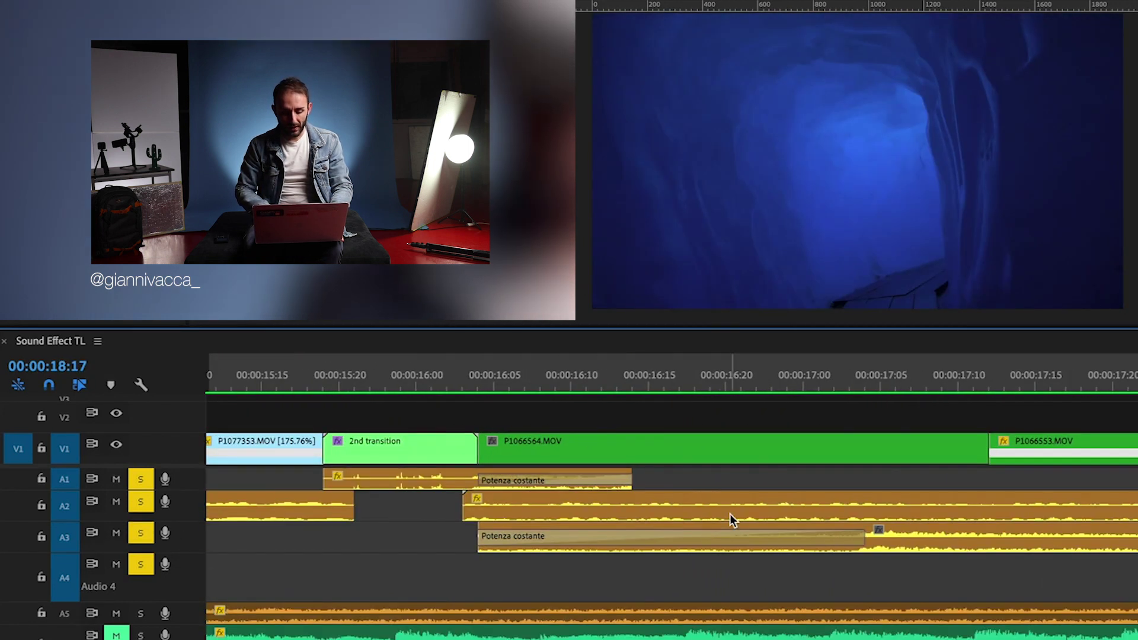
{"action": "scroll", "coordinate": [730, 514], "scroll_direction": "down", "scroll_amount": 3}
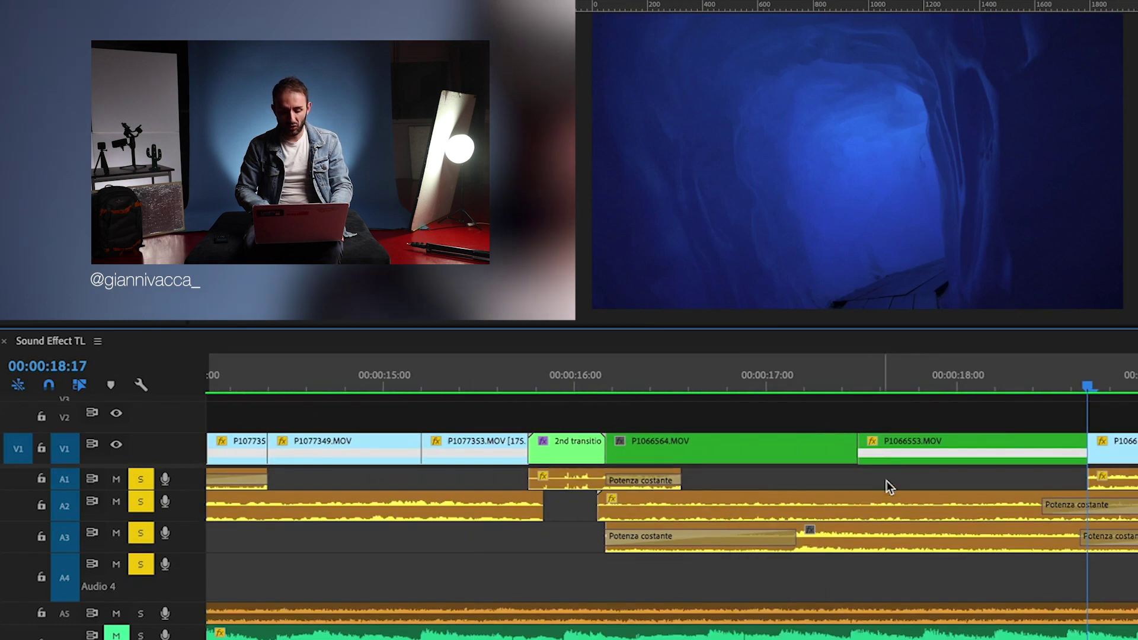
{"action": "scroll", "coordinate": [884, 514], "scroll_direction": "down", "scroll_amount": 1}
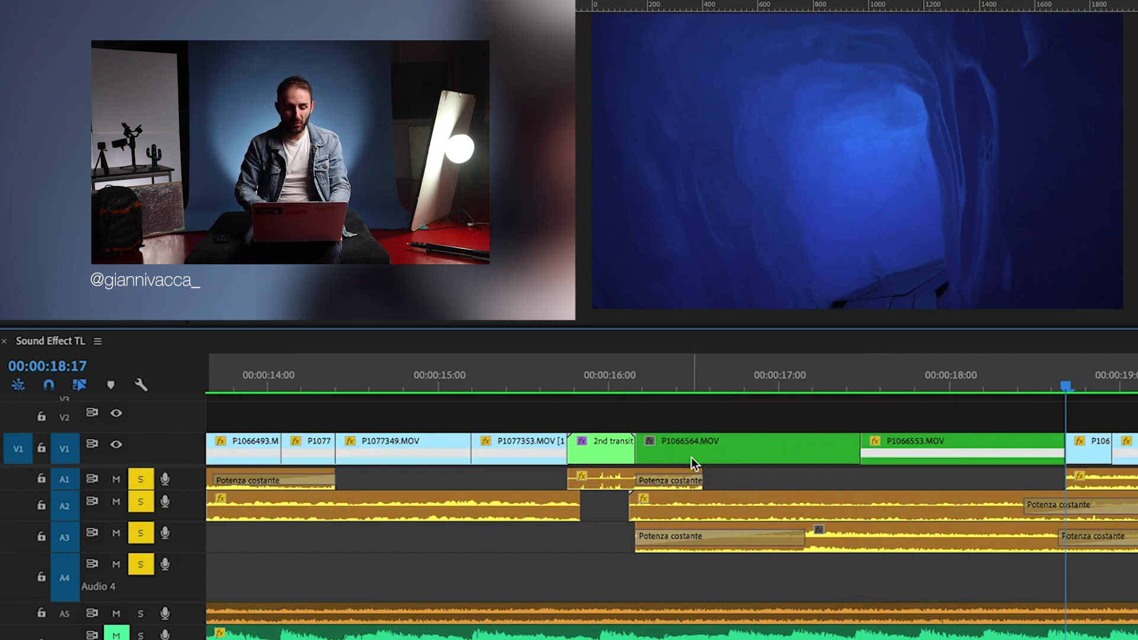
{"action": "left_click", "coordinate": [616, 392]}
{"action": "key", "text": "space"}
{"action": "scroll", "coordinate": [620, 389], "scroll_direction": "up", "scroll_amount": 1}
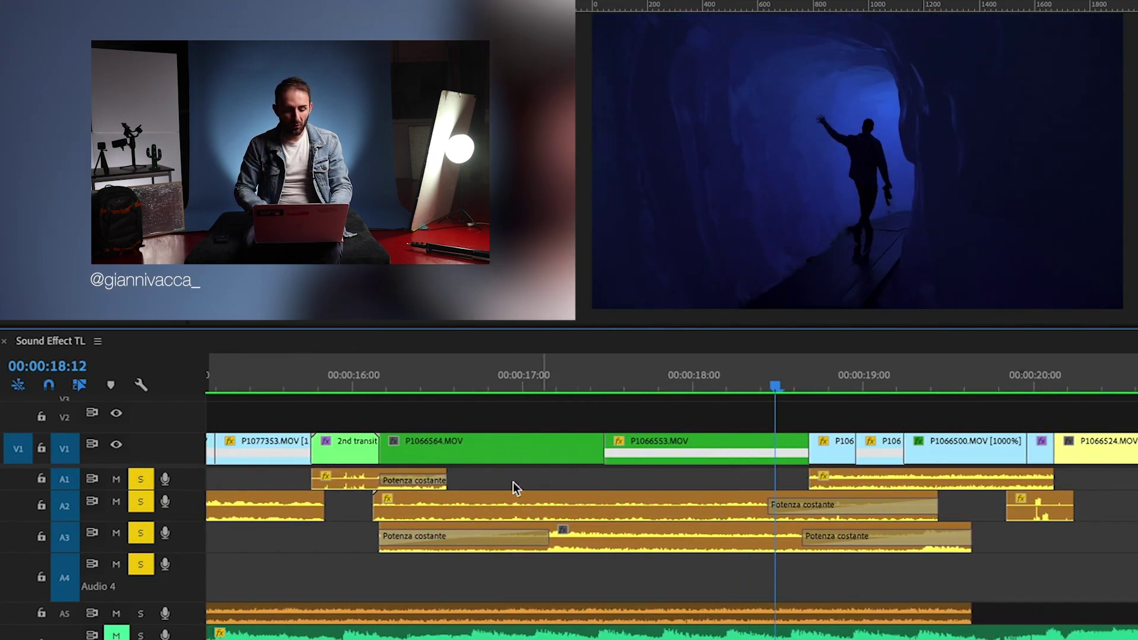
Check the speed and duration settings of the A3 and A2 audio clips under P1066564.MOV without changing them
{"action": "left_click", "coordinate": [615, 531]}
{"action": "key", "text": "ctrl+r"}
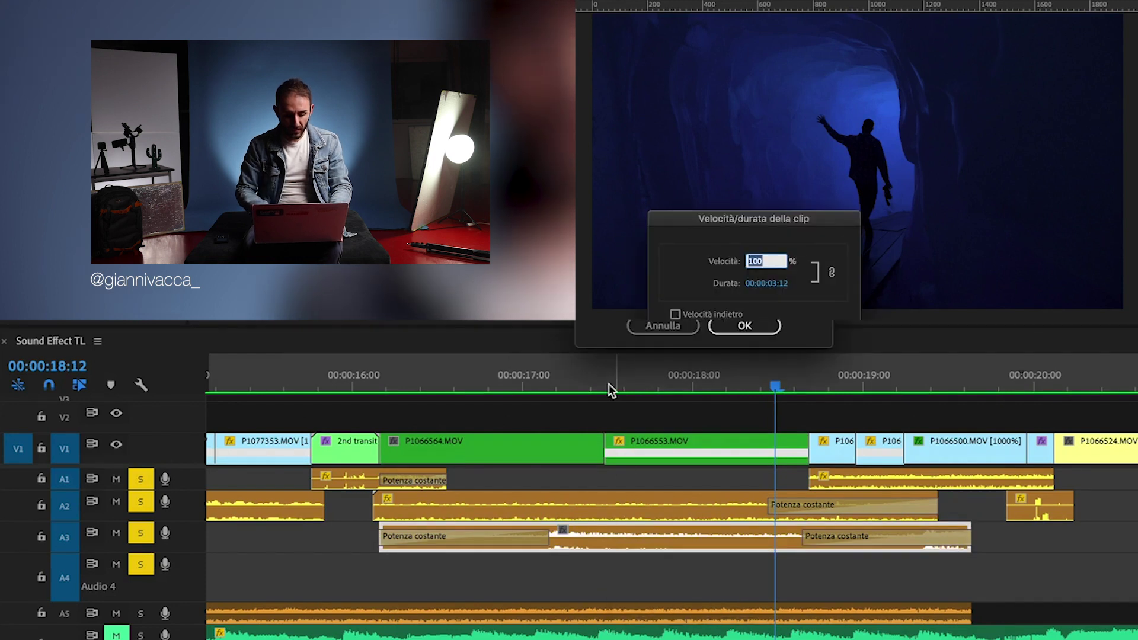
{"action": "left_click", "coordinate": [650, 328]}
{"action": "left_click", "coordinate": [532, 501]}
{"action": "key", "text": "ctrl+r"}
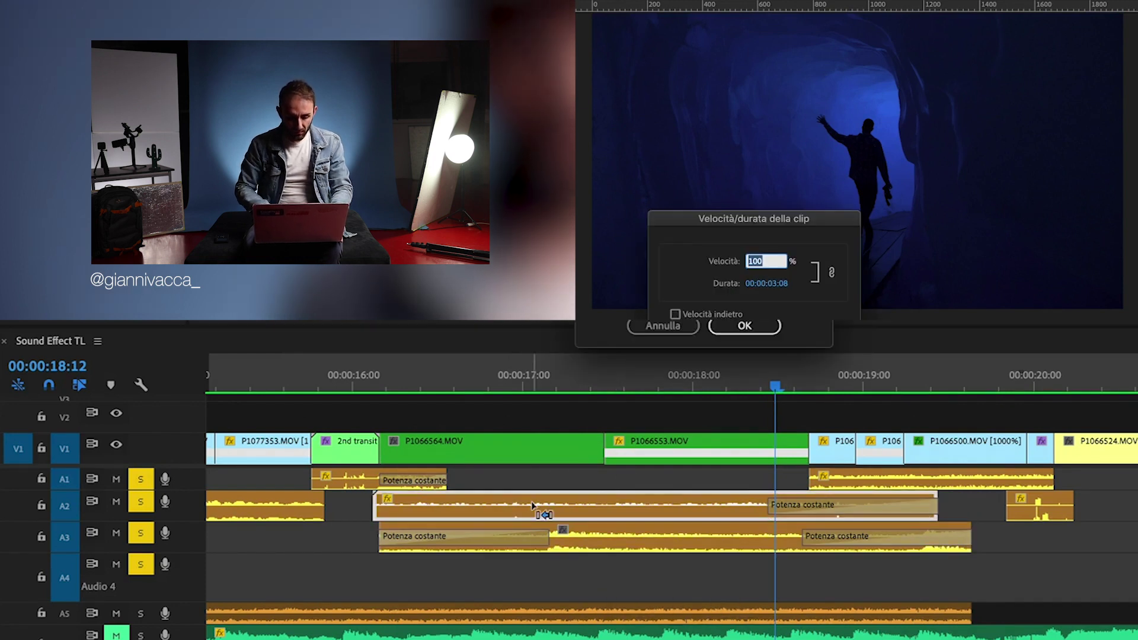
{"action": "left_click", "coordinate": [656, 326]}
Replay the layered cave sounds under P1066564.MOV and P1066553.MOV, starting just before the 2nd transition
{"action": "left_click", "coordinate": [402, 367]}
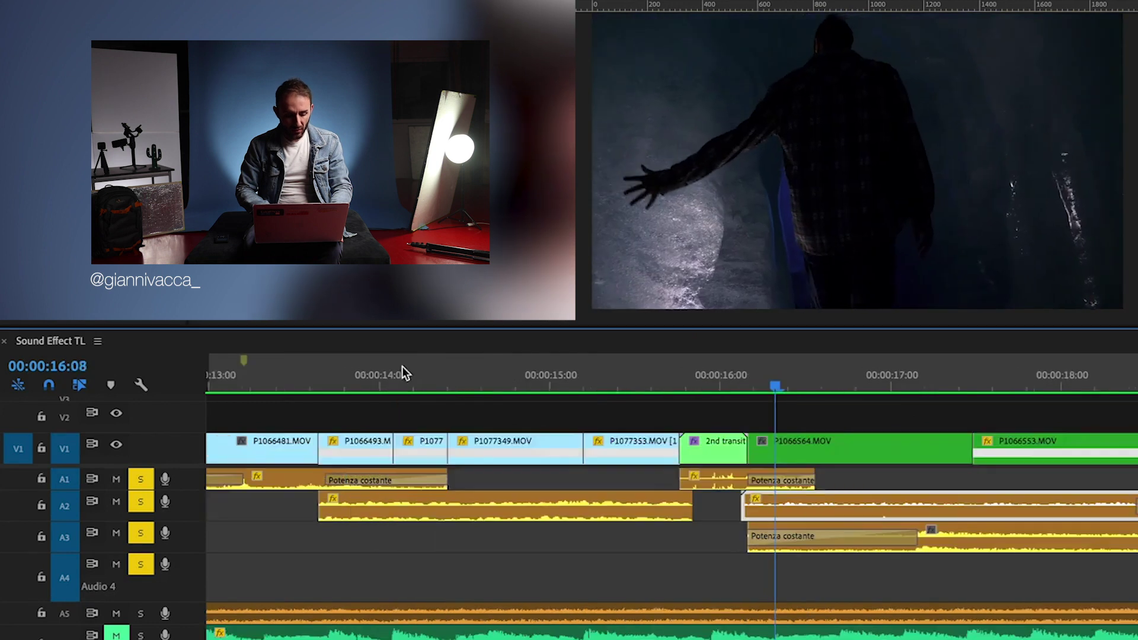
{"action": "key", "text": "minus"}
{"action": "key", "text": "minus"}
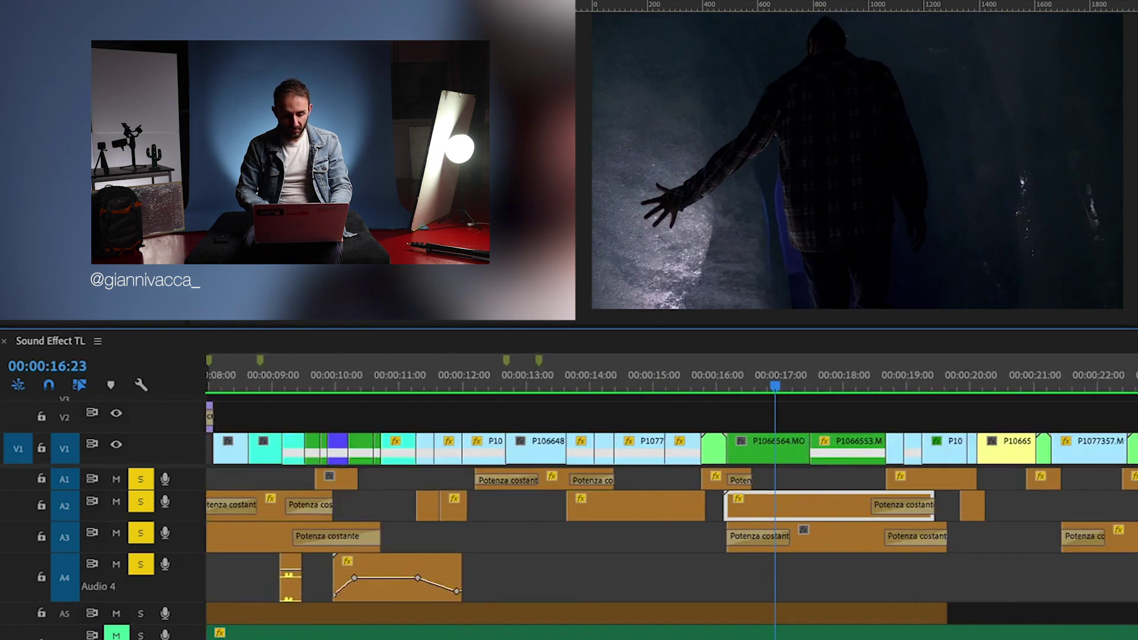
{"action": "key", "text": "space"}
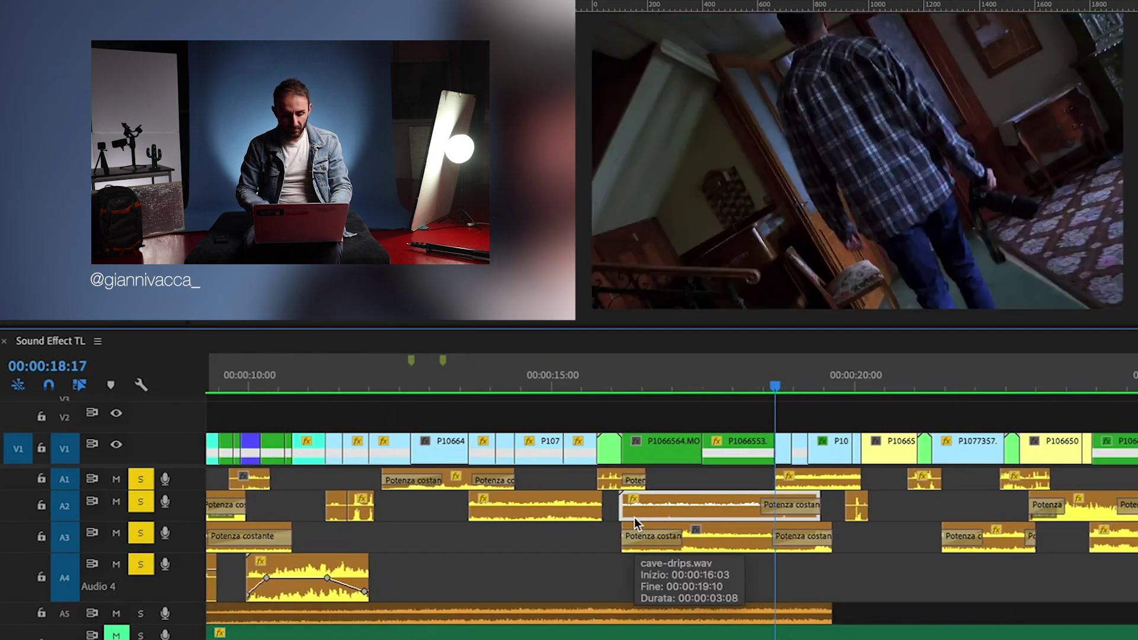
{"action": "left_click", "coordinate": [590, 355]}
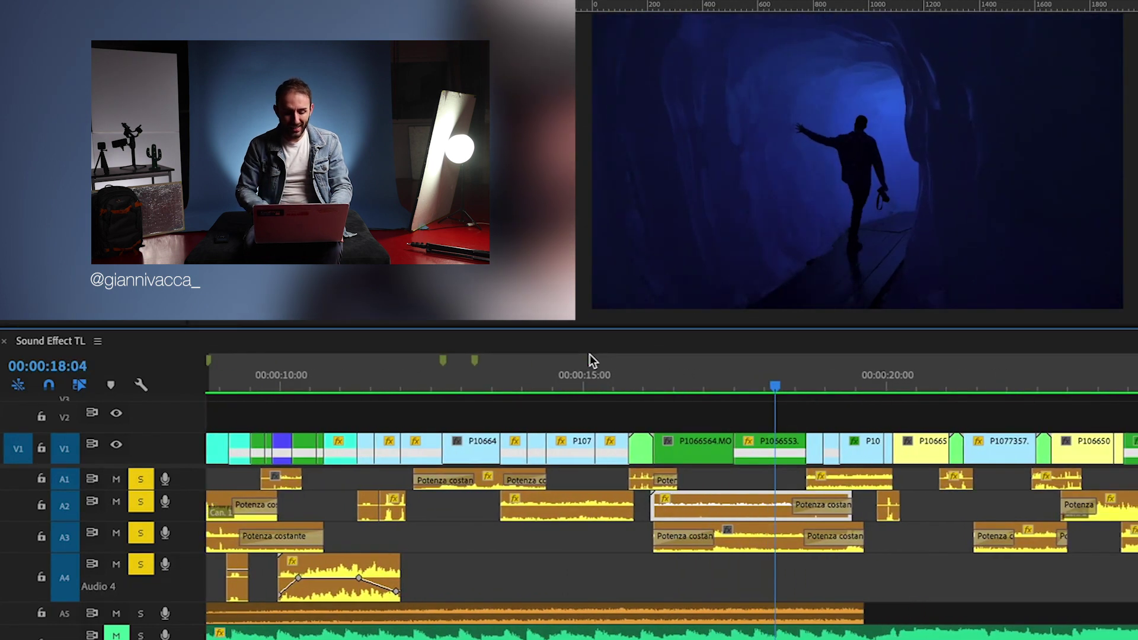
{"action": "left_click", "coordinate": [632, 368]}
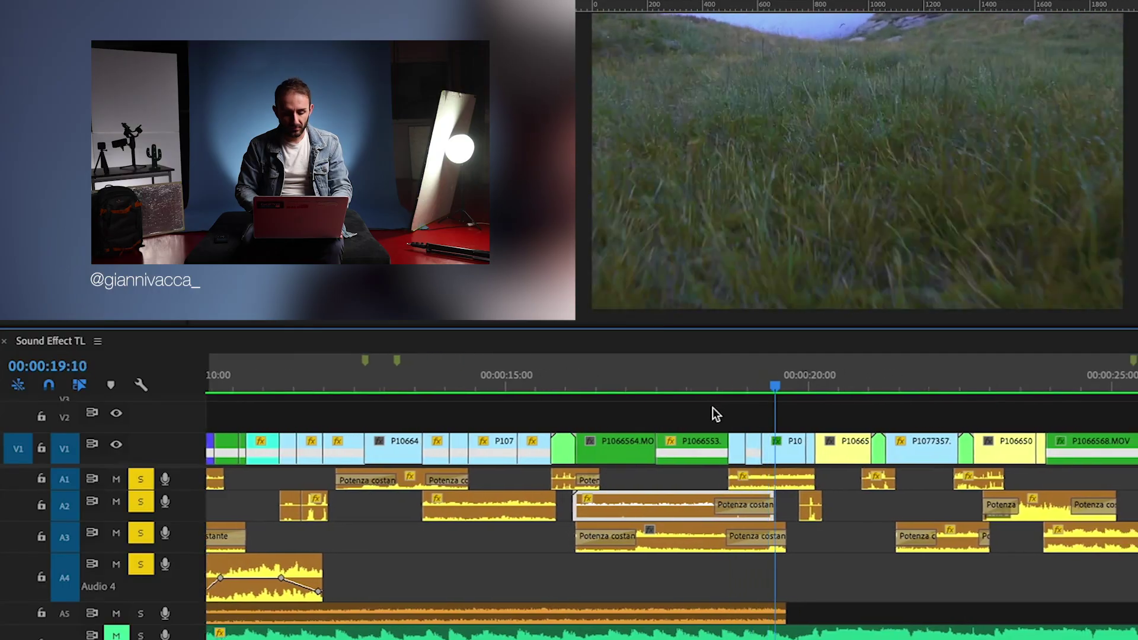
Play the audio from the end of P1066553.MOV at 00:00:18:17 through the following fast shots
{"action": "left_click_drag", "start_coordinate": [682, 376], "coordinate": [670, 382]}
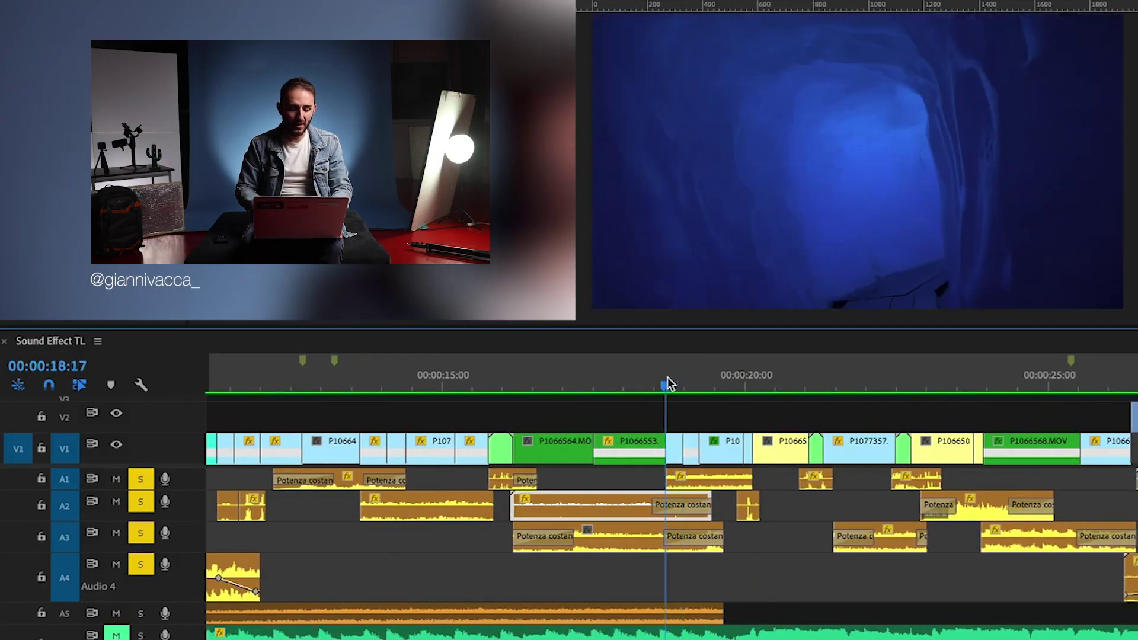
{"action": "key", "text": "space"}
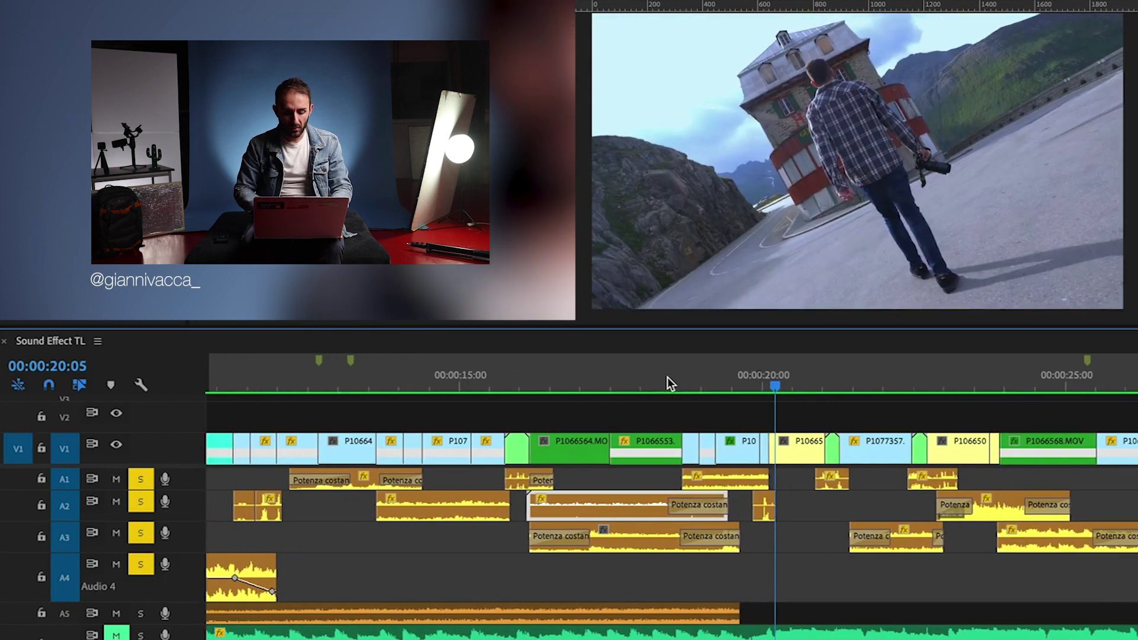
{"action": "left_click_drag", "start_coordinate": [748, 389], "coordinate": [742, 383]}
{"action": "key", "text": "space"}
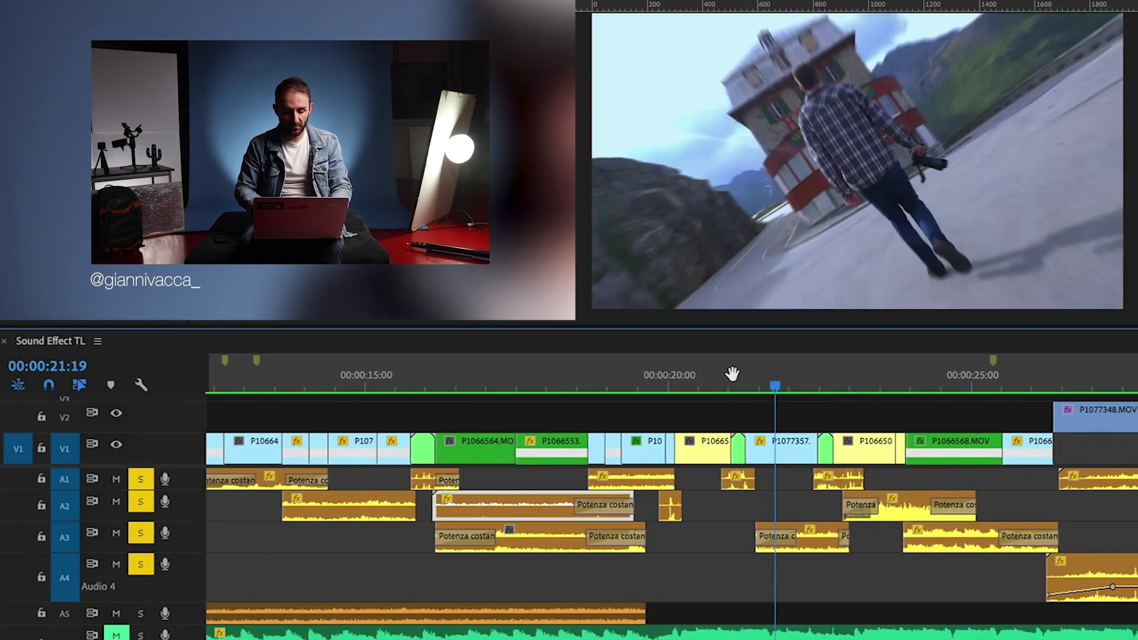
Replay the transition sounds from about 00:00:21:00 and continue through the P1077348.MOV shot to the closing quote
{"action": "left_click", "coordinate": [733, 376]}
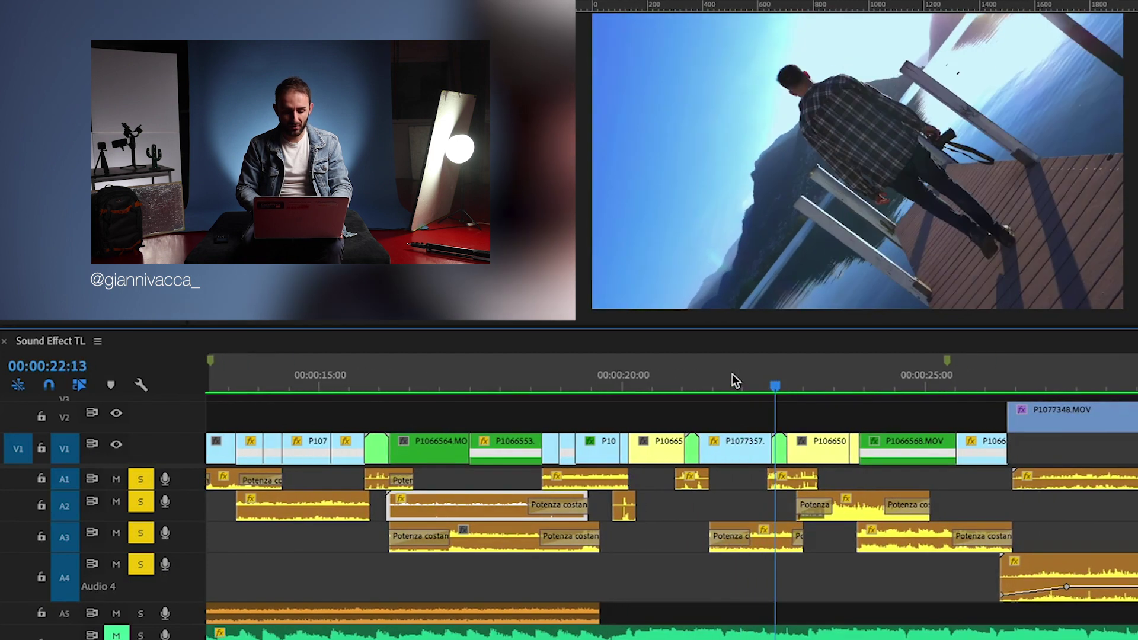
{"action": "left_click", "coordinate": [709, 371]}
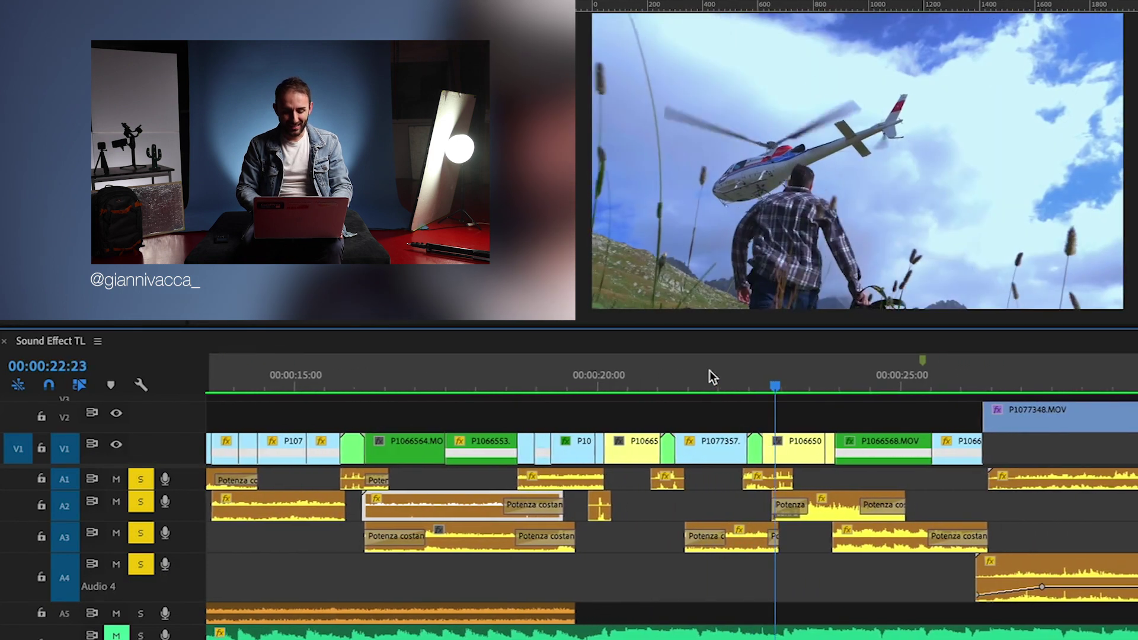
{"action": "left_click", "coordinate": [655, 378]}
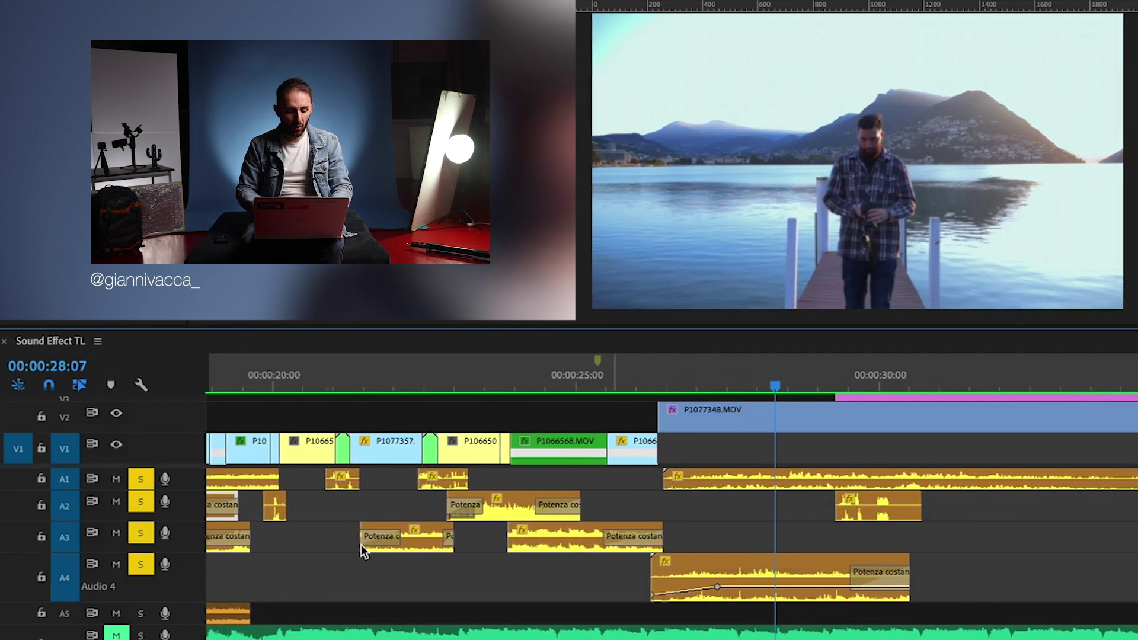
{"action": "key", "text": "minus"}
{"action": "key", "text": "minus"}
{"action": "key", "text": "minus"}
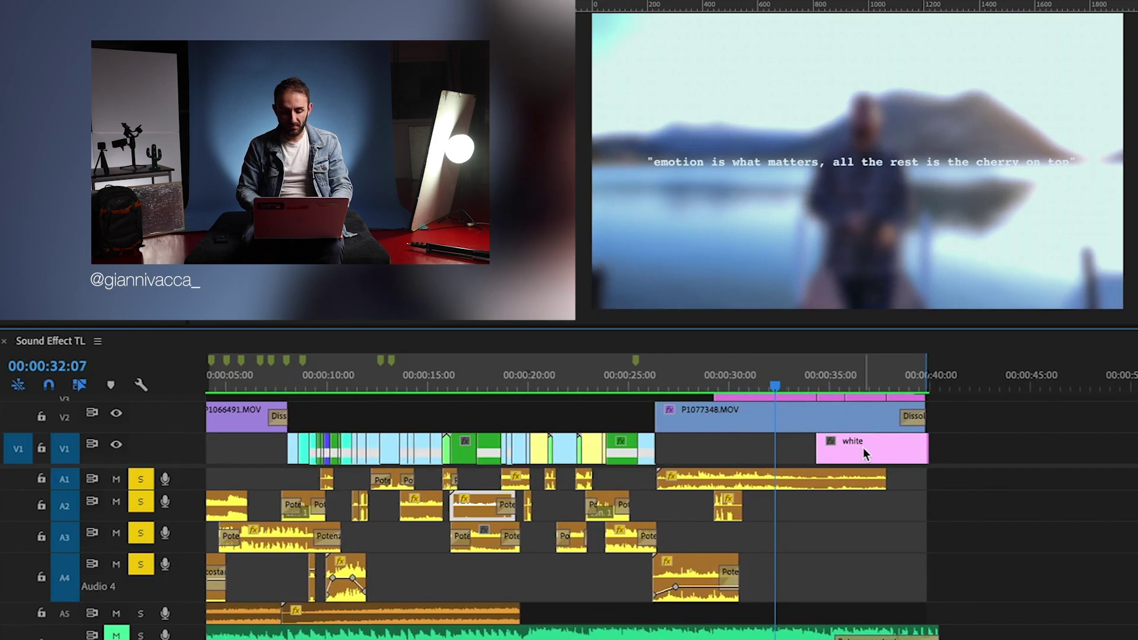
Scrub through the cave shot, the start of P1077348.MOV, the lakeside pier and P1066491.MOV to review their sound layers
{"action": "scroll", "coordinate": [582, 503], "scroll_direction": "up", "scroll_amount": 2}
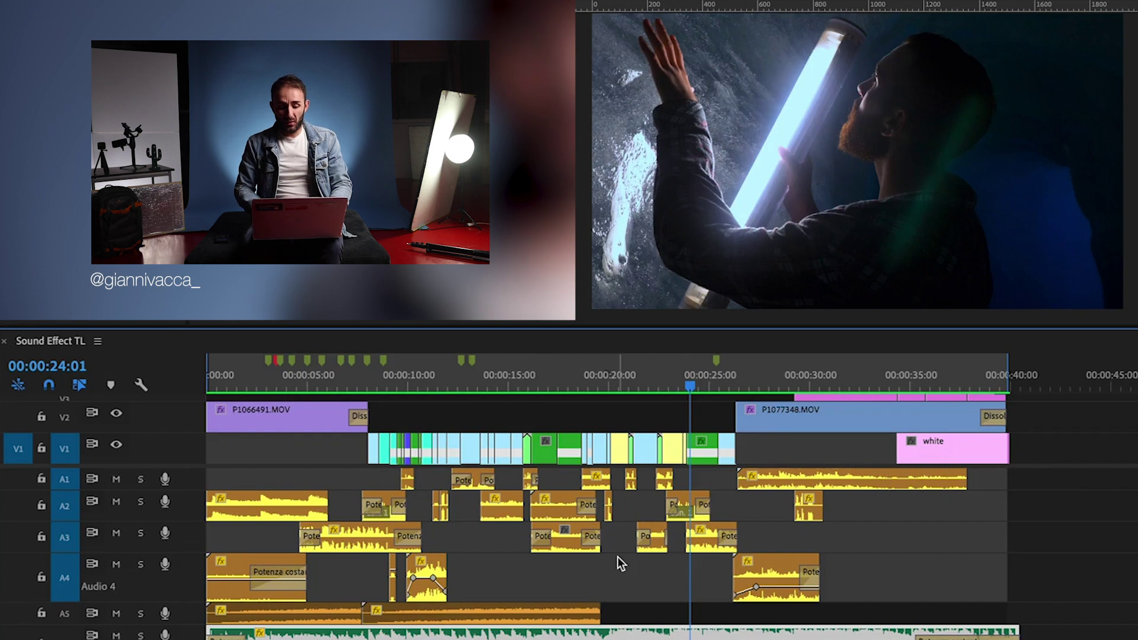
{"action": "left_click_drag", "start_coordinate": [691, 386], "coordinate": [504, 398]}
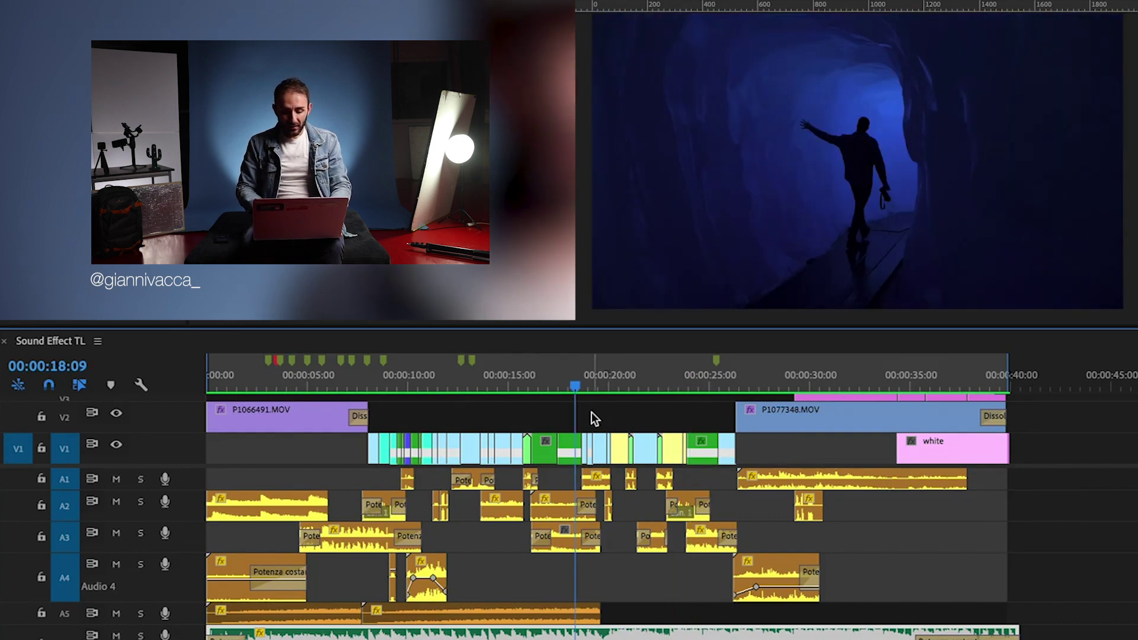
{"action": "scroll", "coordinate": [592, 411], "scroll_direction": "up", "scroll_amount": 3}
{"action": "scroll", "coordinate": [592, 411], "scroll_direction": "down", "scroll_amount": 4}
{"action": "scroll", "coordinate": [634, 453], "scroll_direction": "up", "scroll_amount": 1}
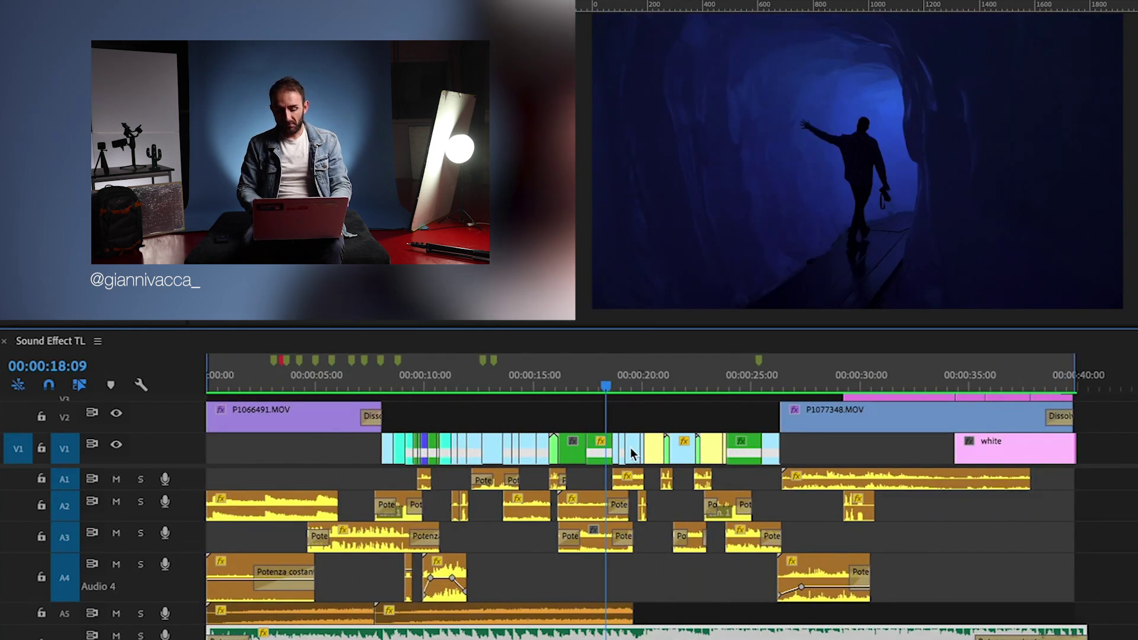
{"action": "left_click", "coordinate": [785, 367]}
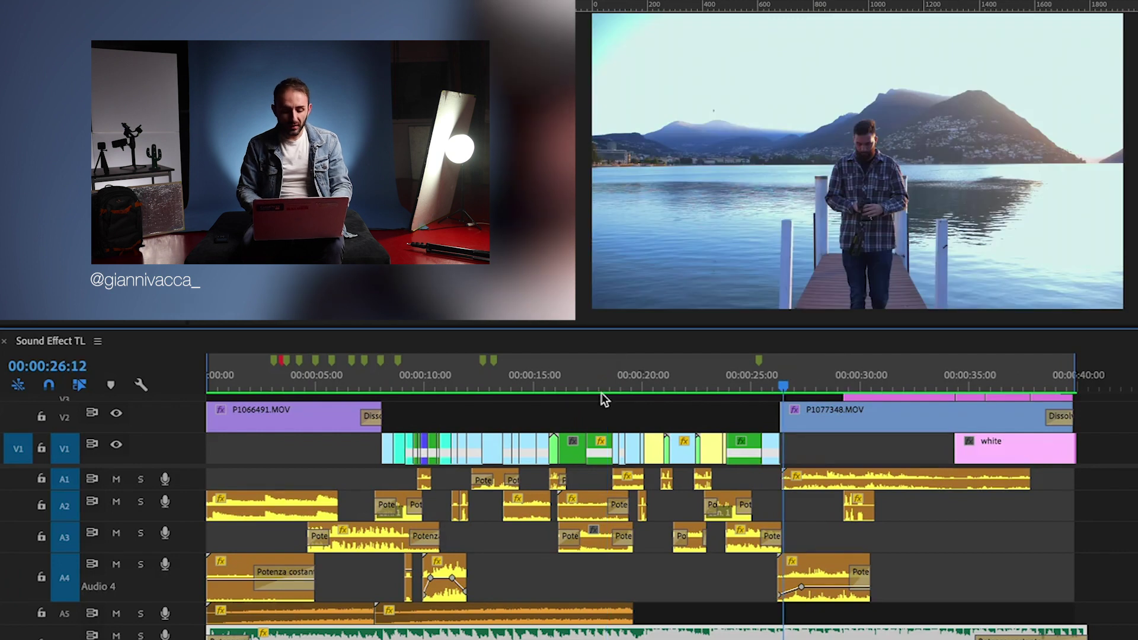
{"action": "left_click", "coordinate": [538, 387]}
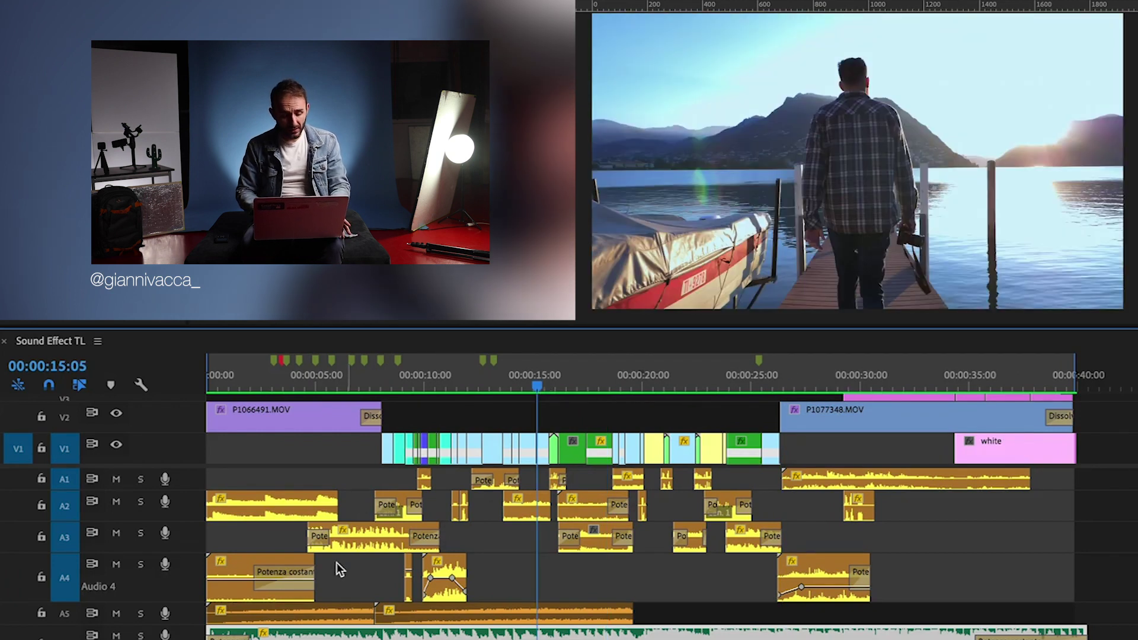
{"action": "left_click", "coordinate": [291, 386]}
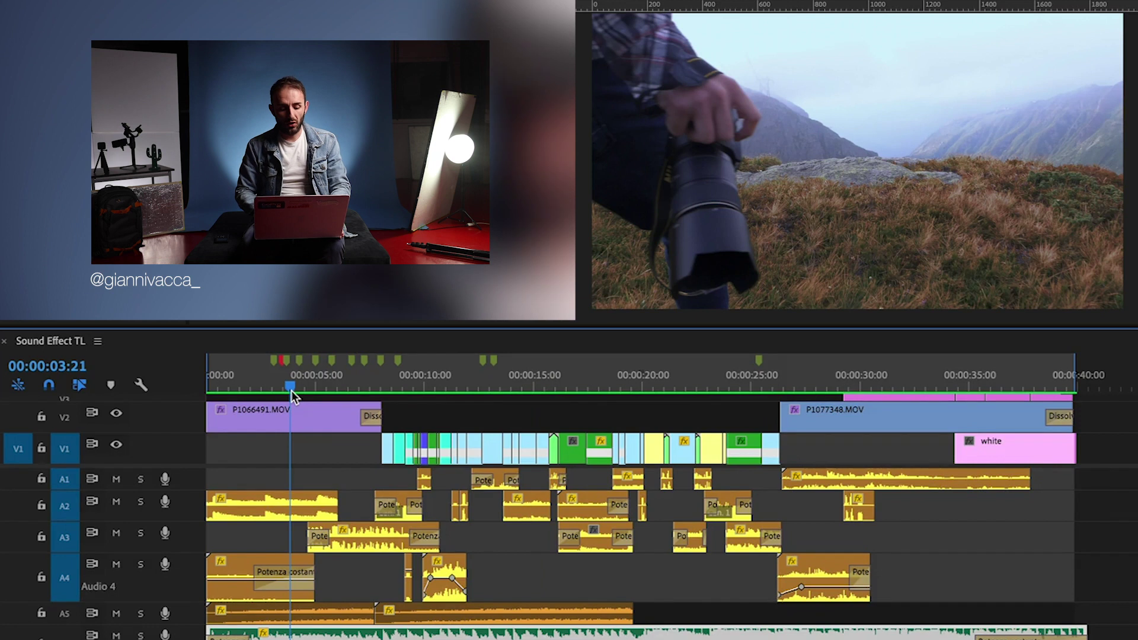
{"action": "left_click", "coordinate": [326, 388]}
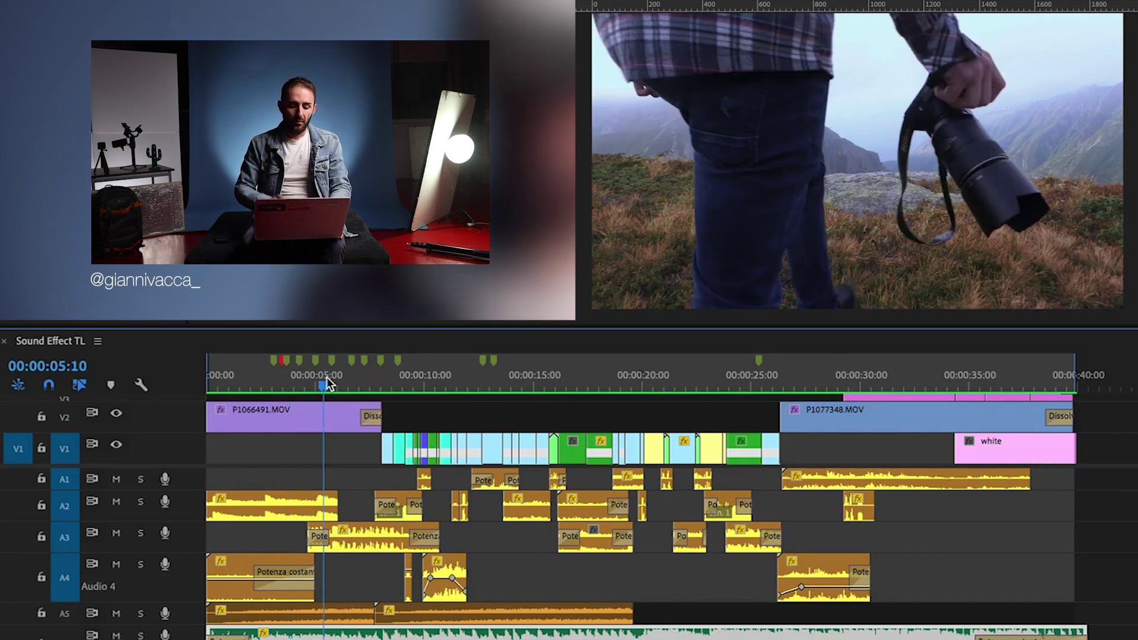
Widen the audio meters beside the timeline and play into P1077348.MOV to check the levels of the mix
{"action": "key", "text": "space"}
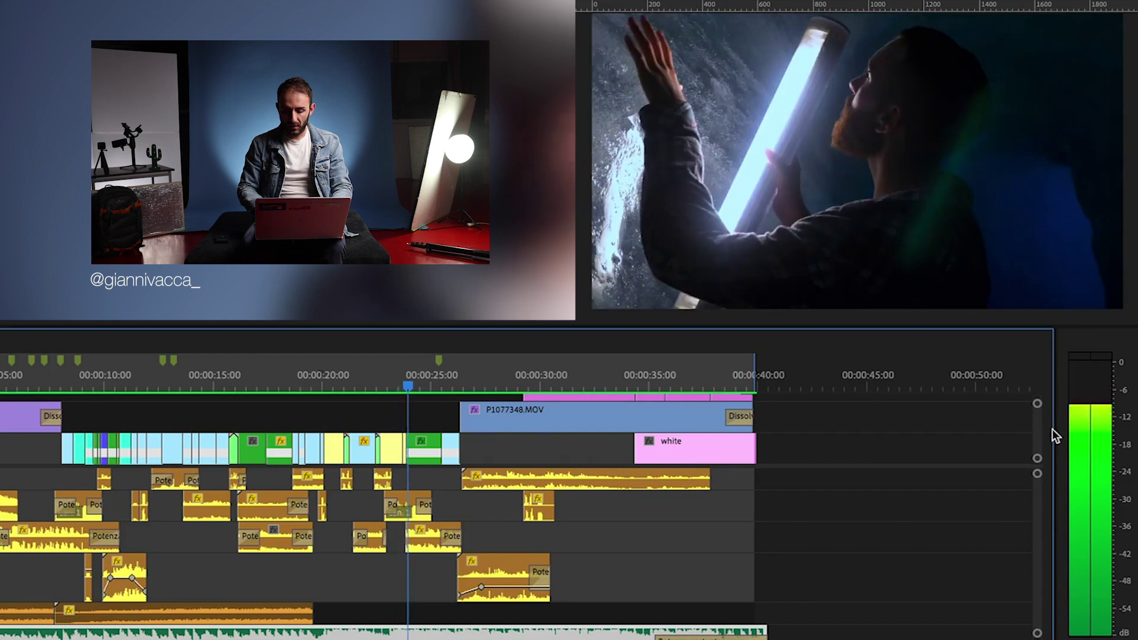
{"action": "key", "text": "space"}
{"action": "left_click_drag", "start_coordinate": [1053, 425], "coordinate": [858, 421]}
{"action": "key", "text": "space"}
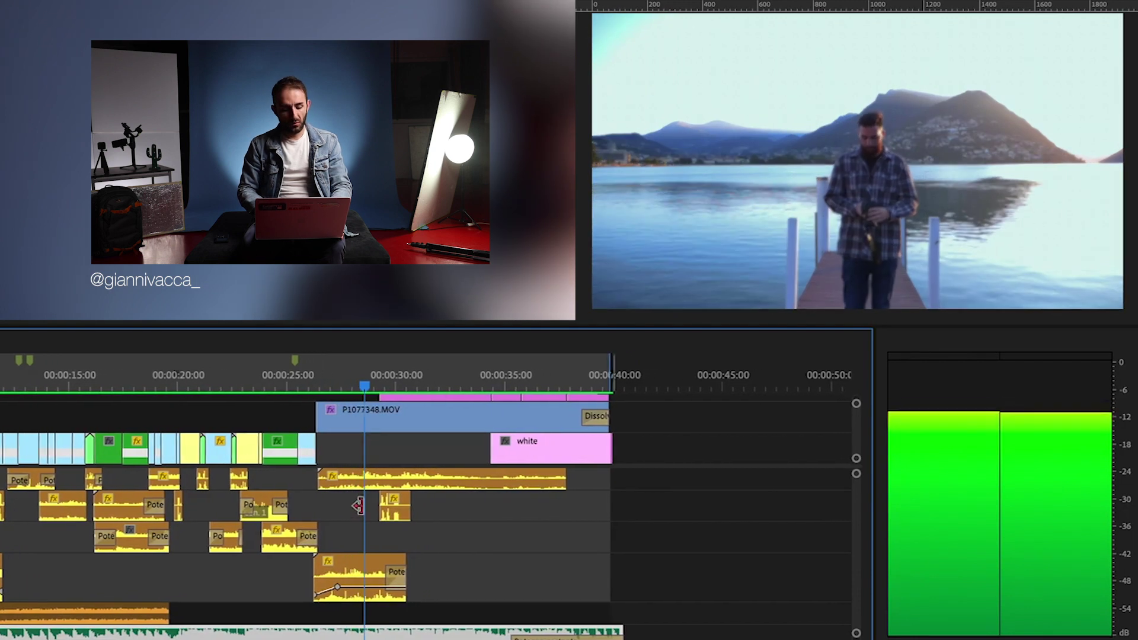
{"action": "key", "text": "space"}
Save the project and play the opening camera-in-hand shot from the start of the sequence while watching the audio meters
{"action": "key", "text": "minus"}
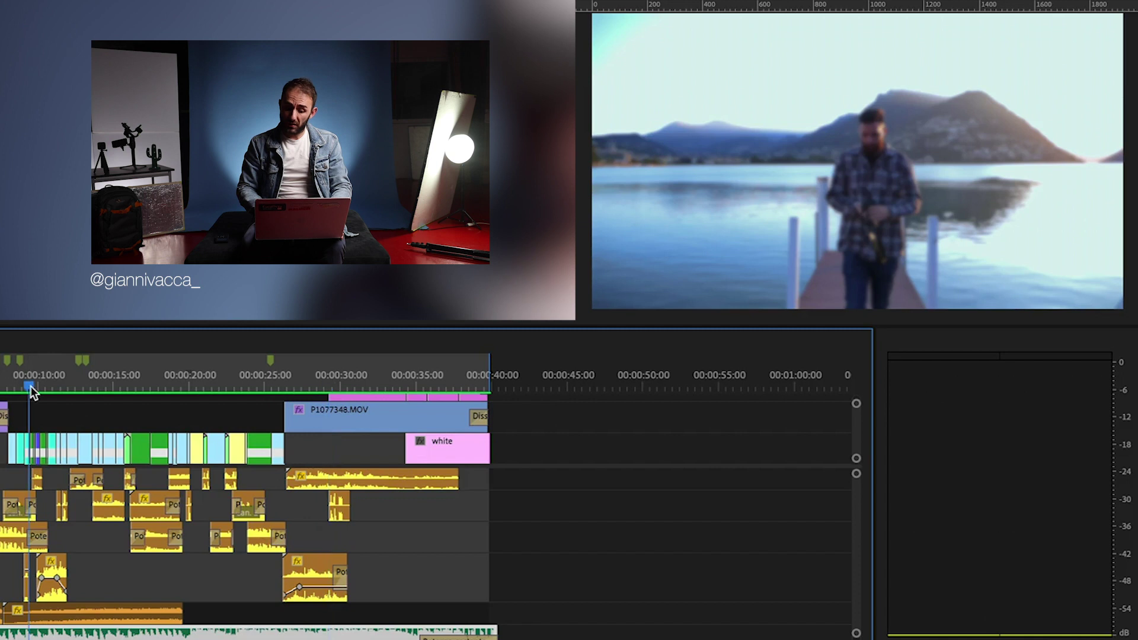
{"action": "left_click_drag", "start_coordinate": [29, 387], "coordinate": [13, 386]}
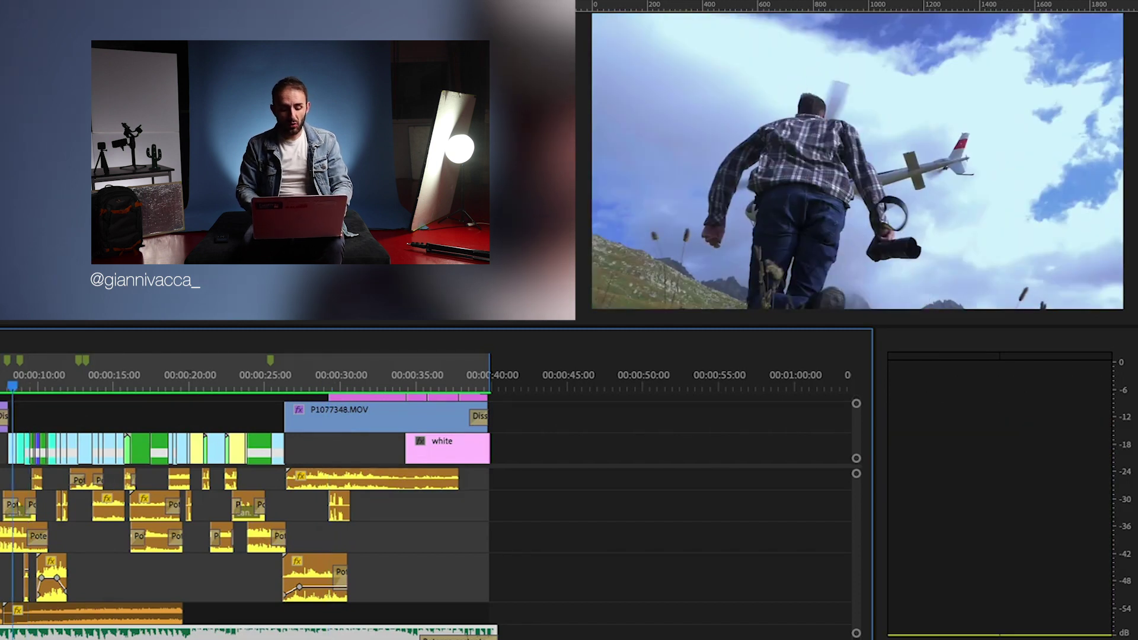
{"action": "key", "text": "ctrl+s"}
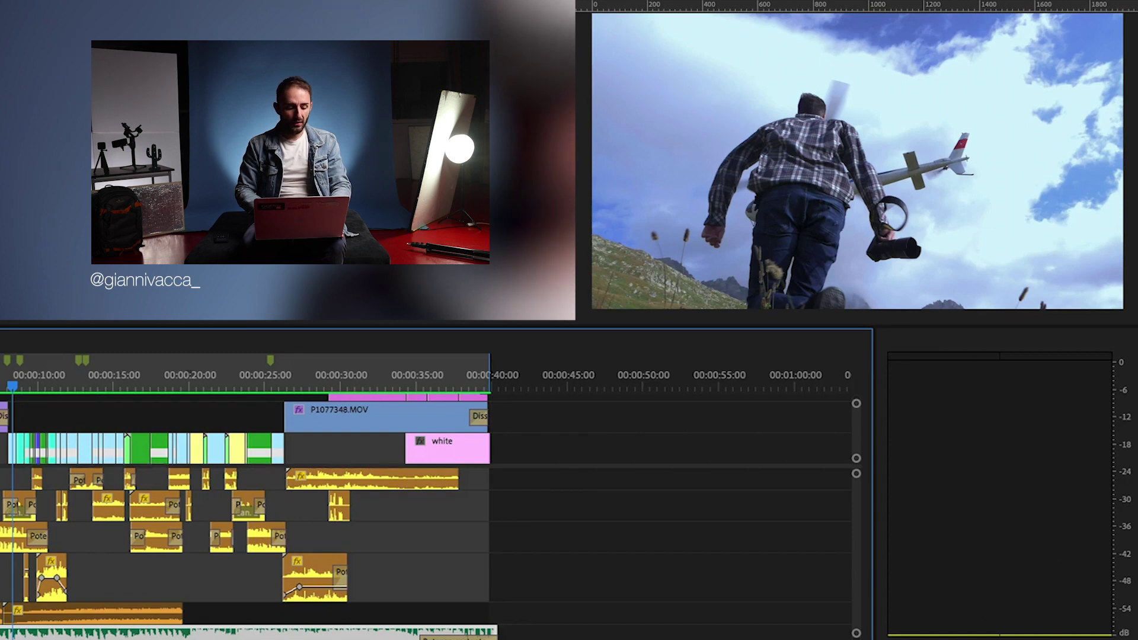
{"action": "key", "text": "Home"}
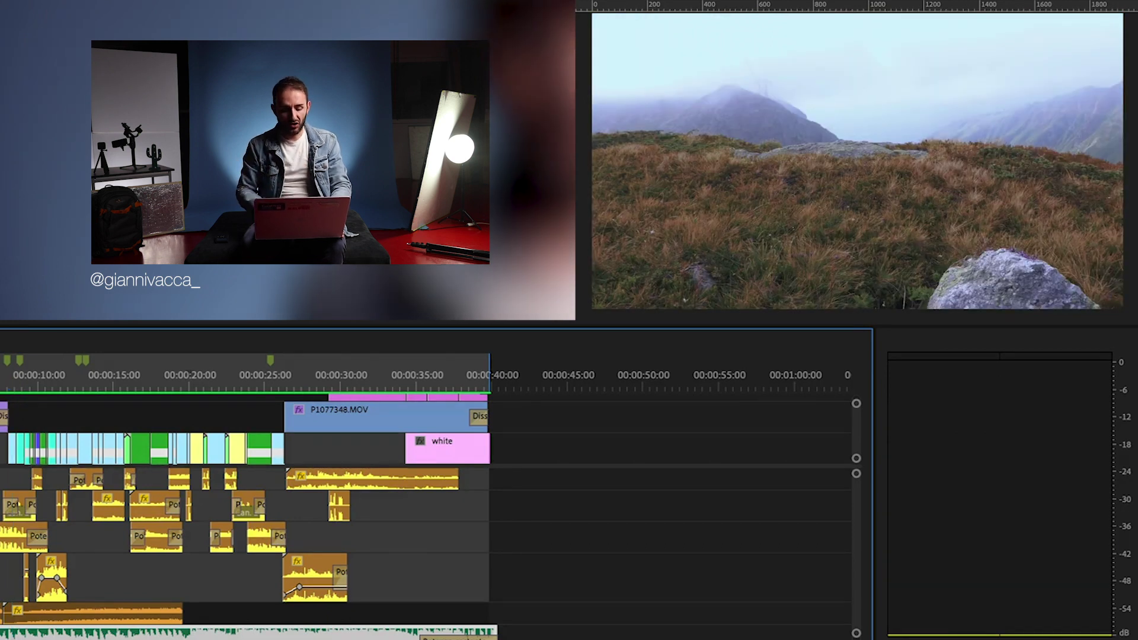
{"action": "key", "text": "space"}
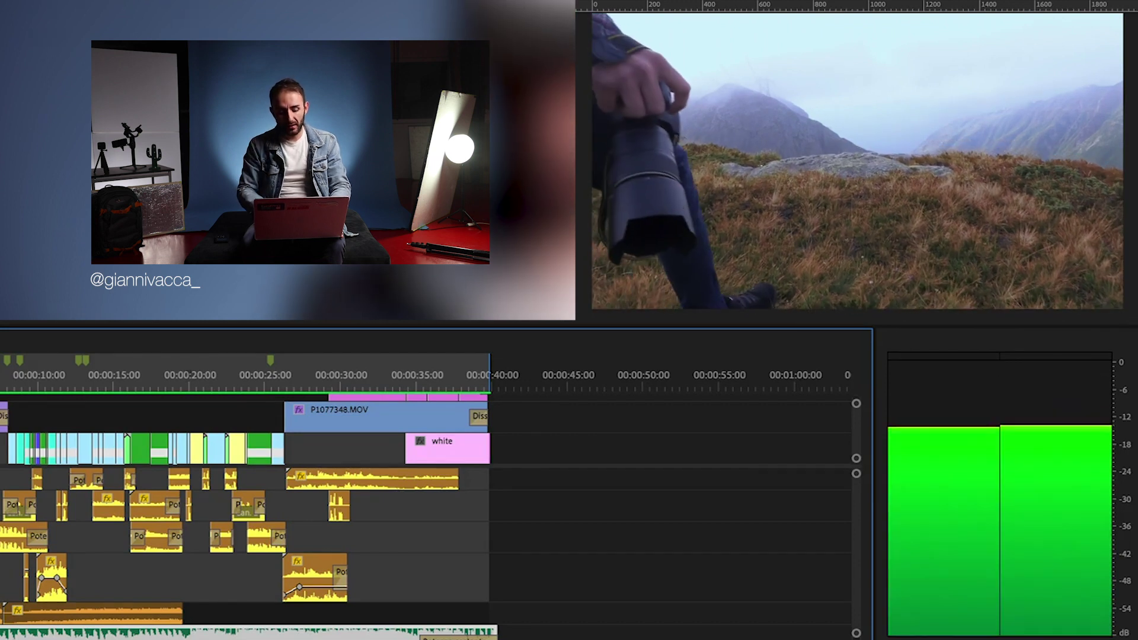
{"action": "key", "text": "space"}
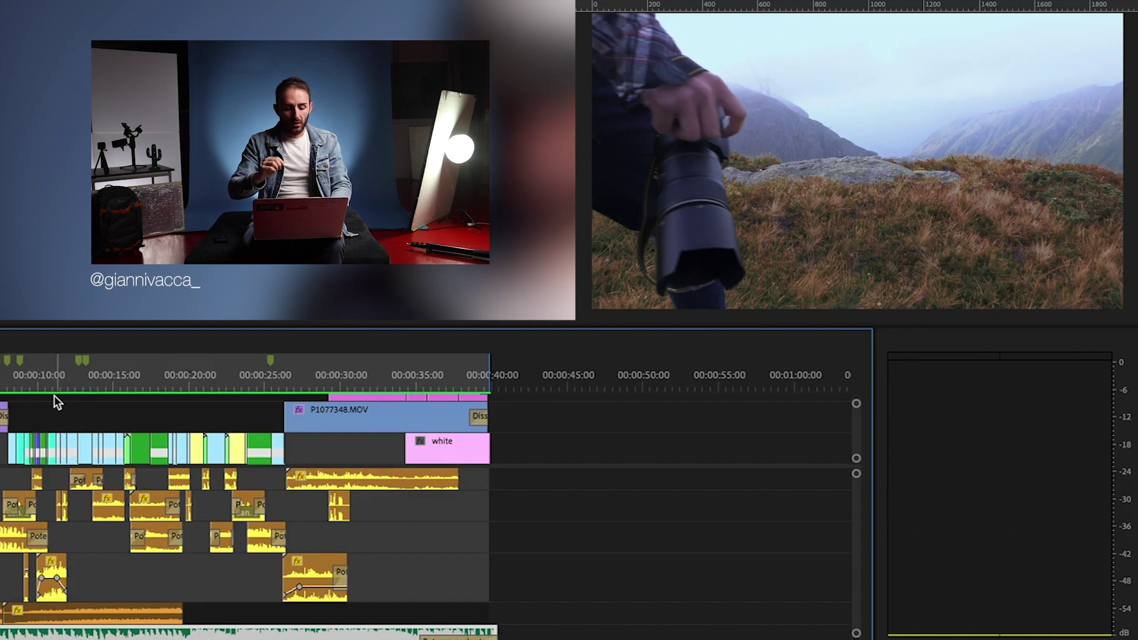
Continue playing from the opening shot through the glacier, lakeside and light-tube shots, pausing between sections to check the audio levels
{"action": "key", "text": "space"}
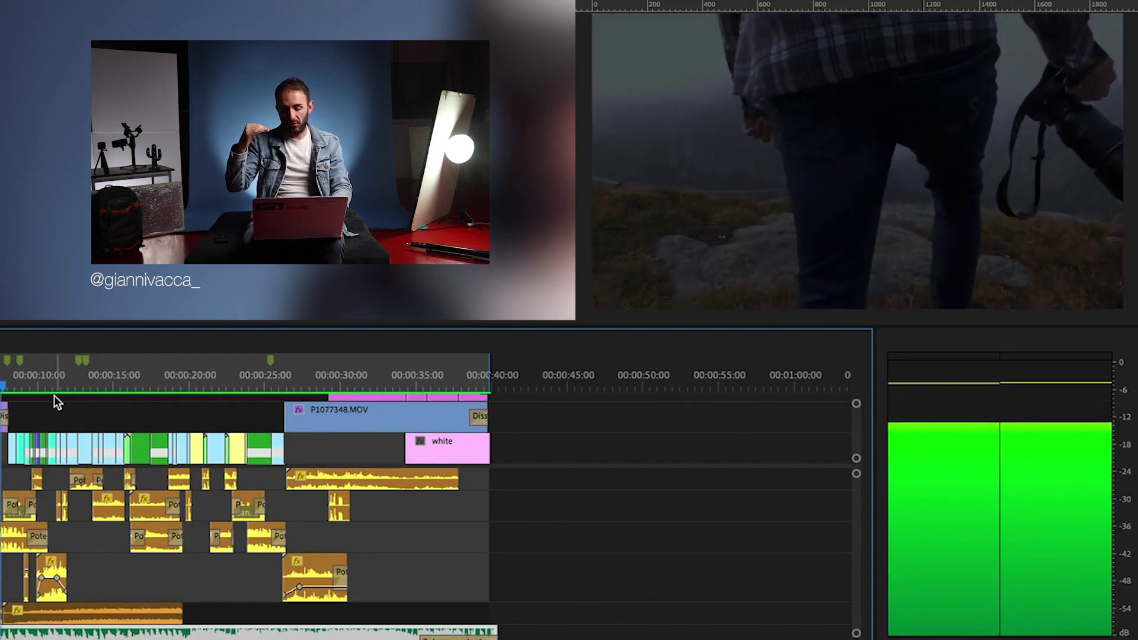
{"action": "key", "text": "space"}
{"action": "key", "text": "space"}
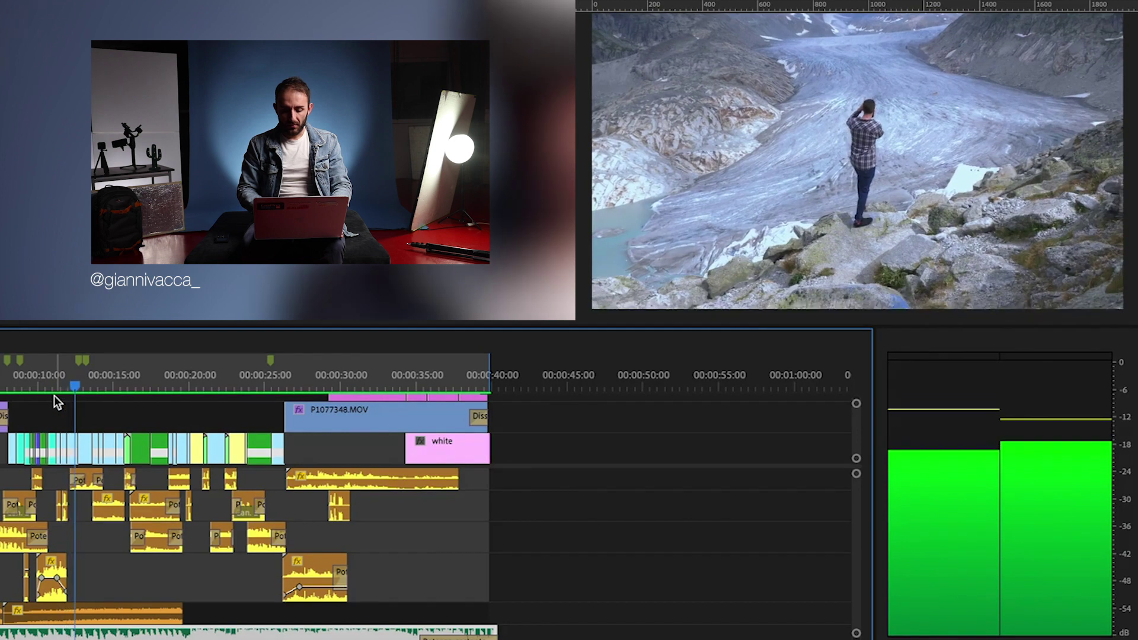
{"action": "key", "text": "space"}
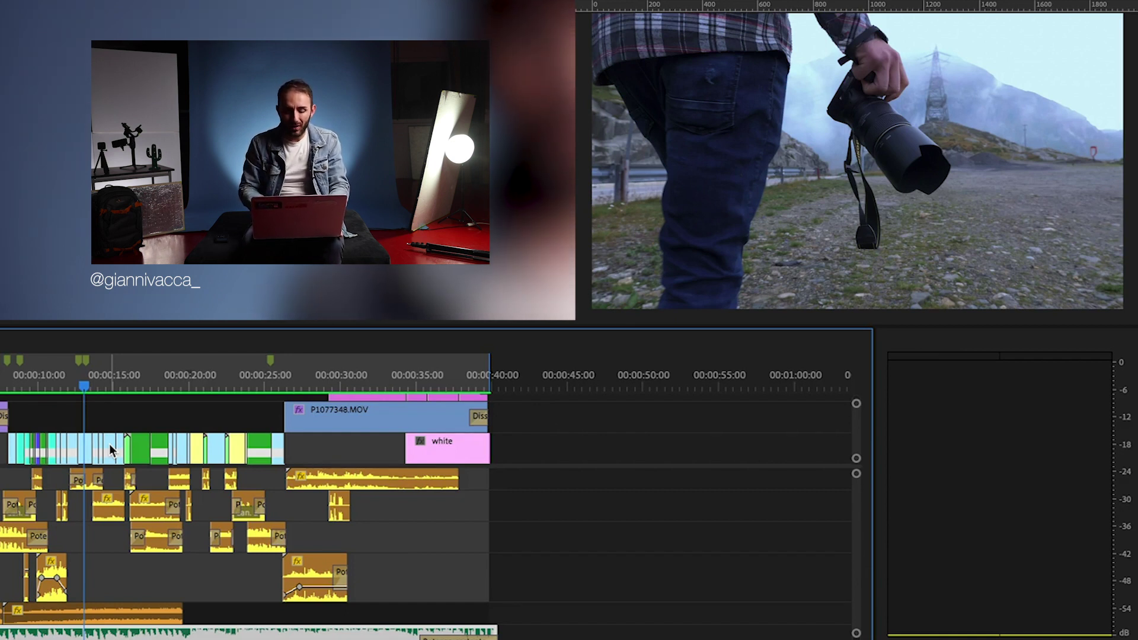
{"action": "key", "text": "space"}
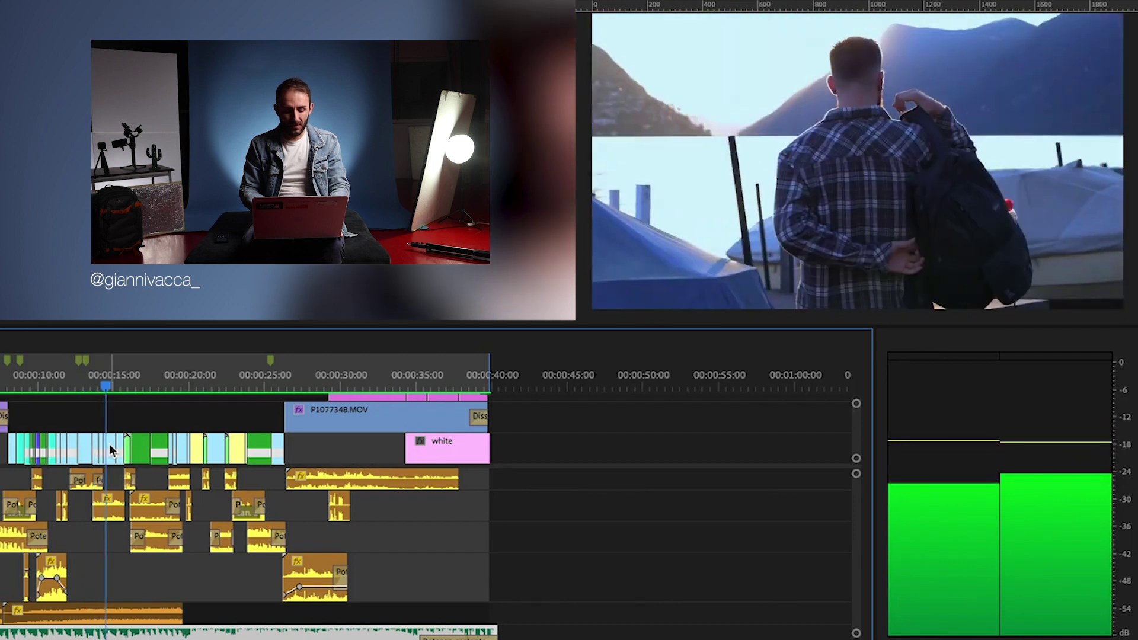
{"action": "key", "text": "space"}
{"action": "key", "text": "space"}
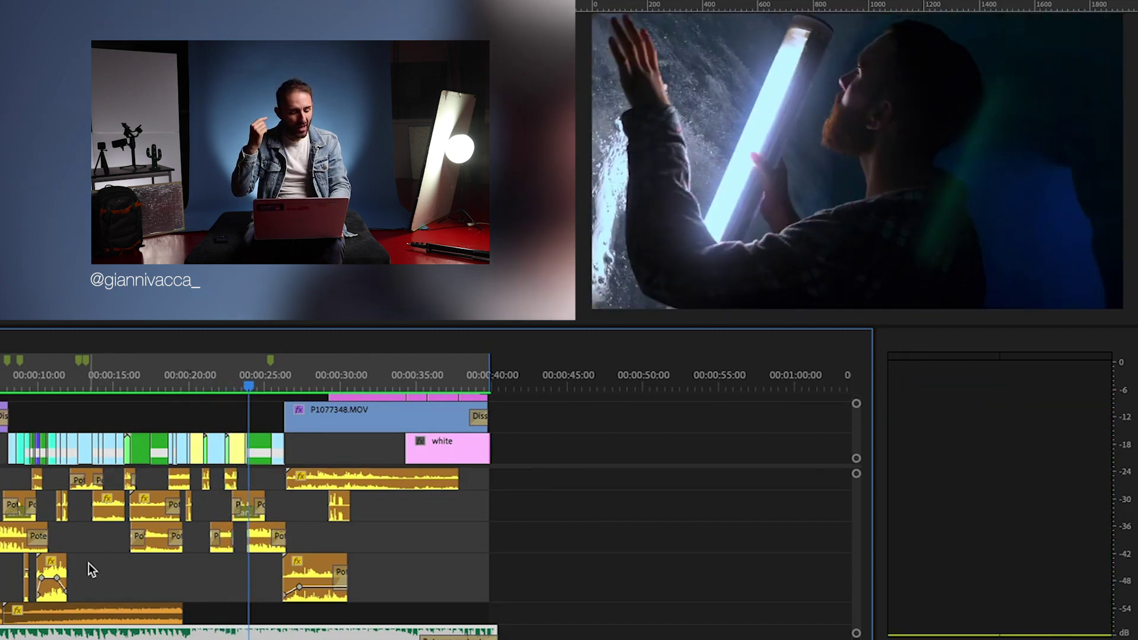
Deselect the music clip and replay the mix from about 00:00:22:00 into the helicopter shot
{"action": "left_click", "coordinate": [223, 403]}
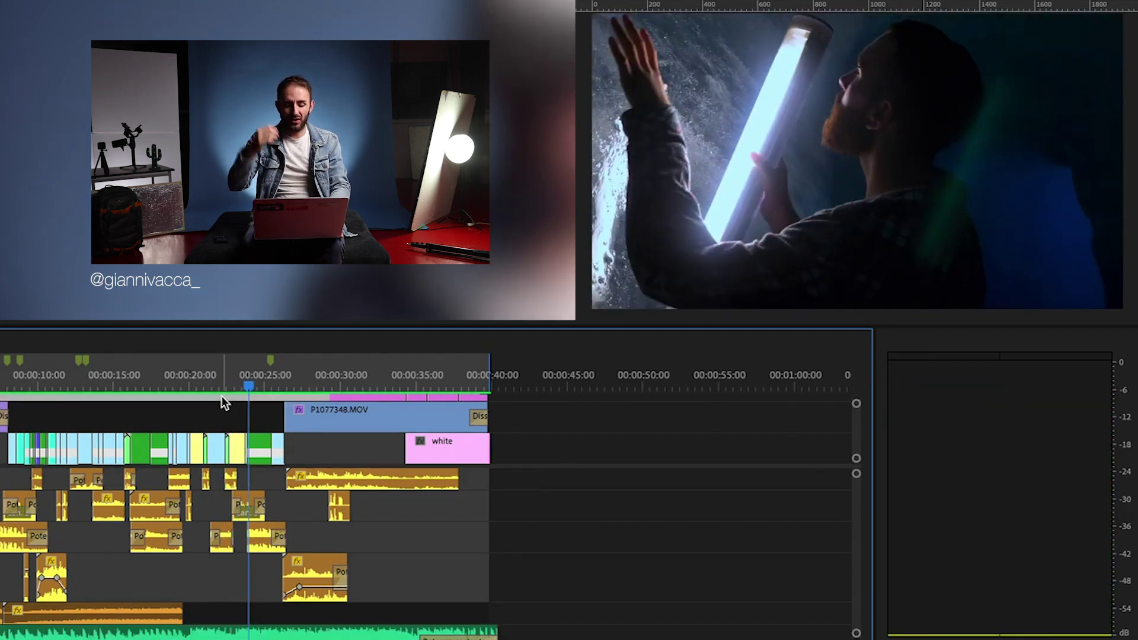
{"action": "left_click", "coordinate": [224, 378]}
{"action": "key", "text": "space"}
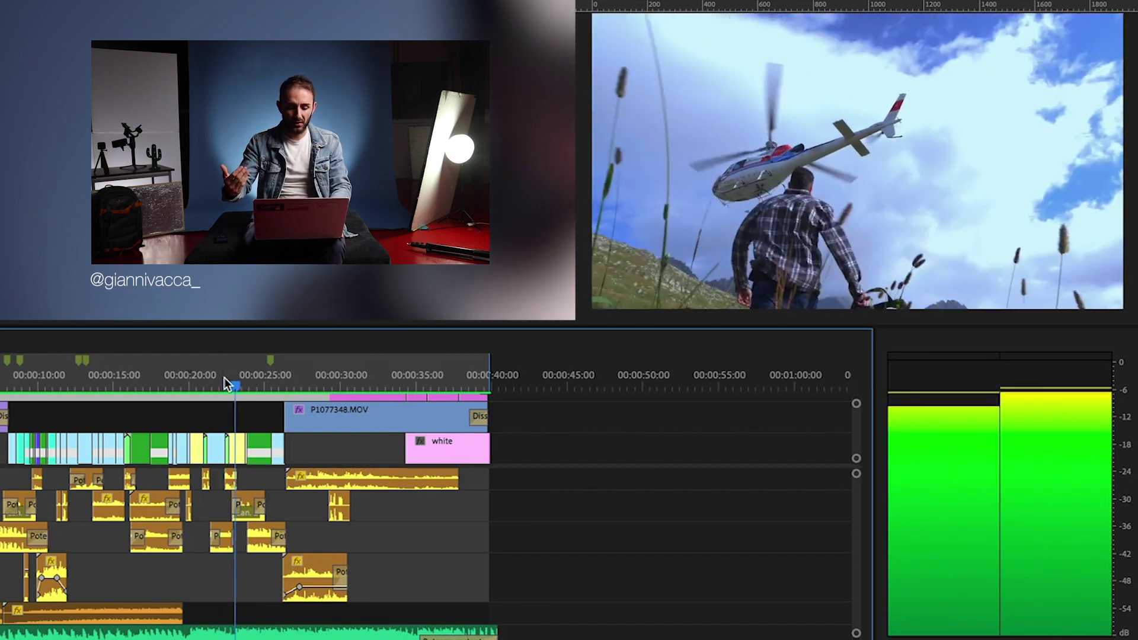